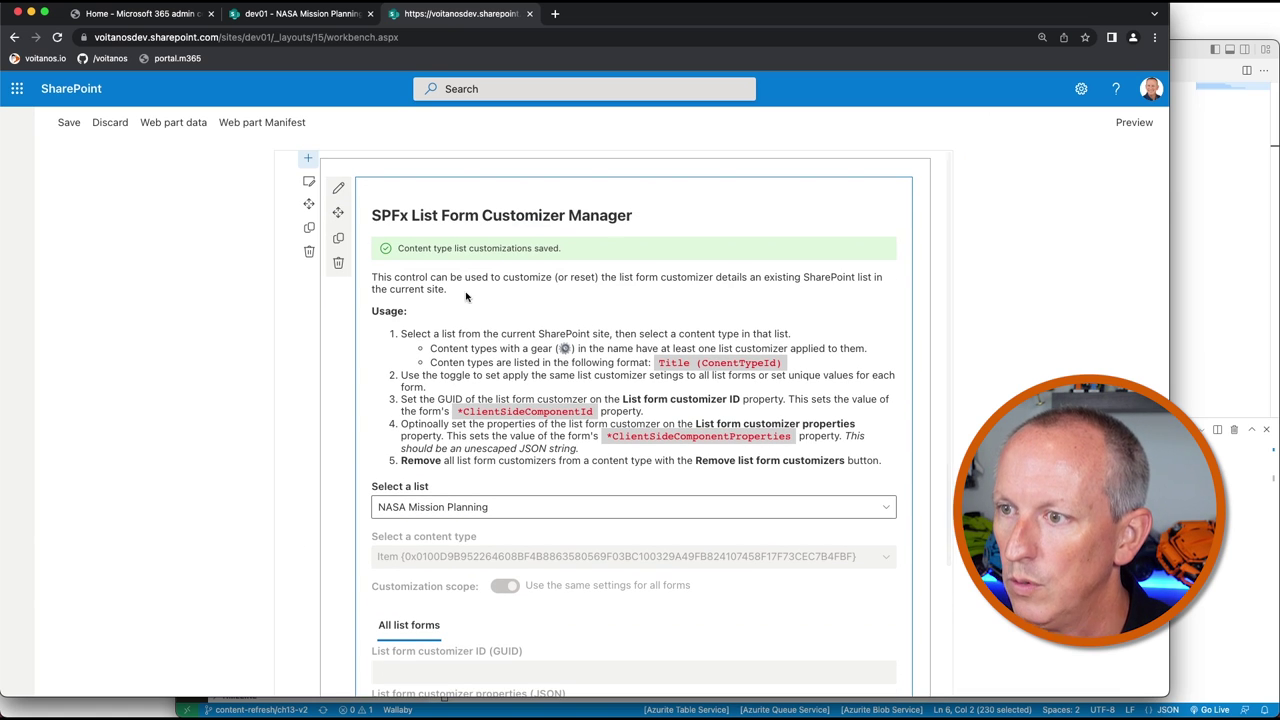
# - Reload the workbench, then reload the empty NASA Mission Planning list tab
pyautogui.press('super+r')
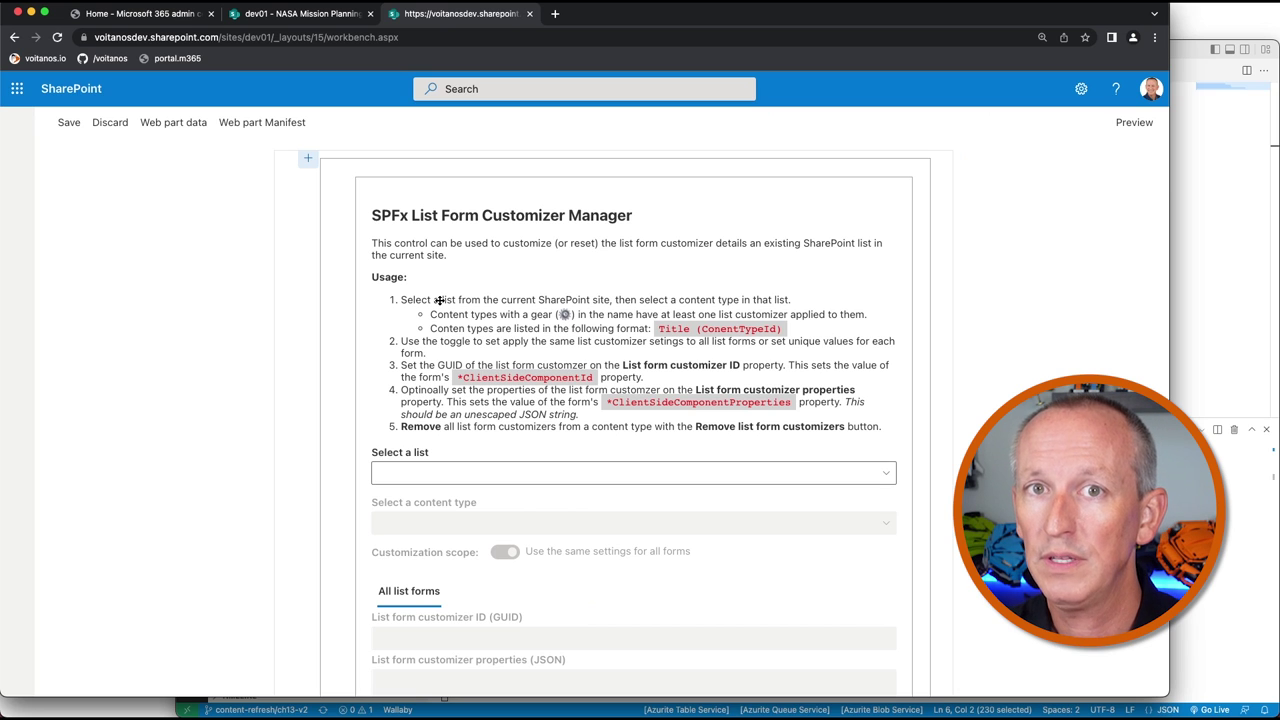
pyautogui.scroll(-1, 438, 300)
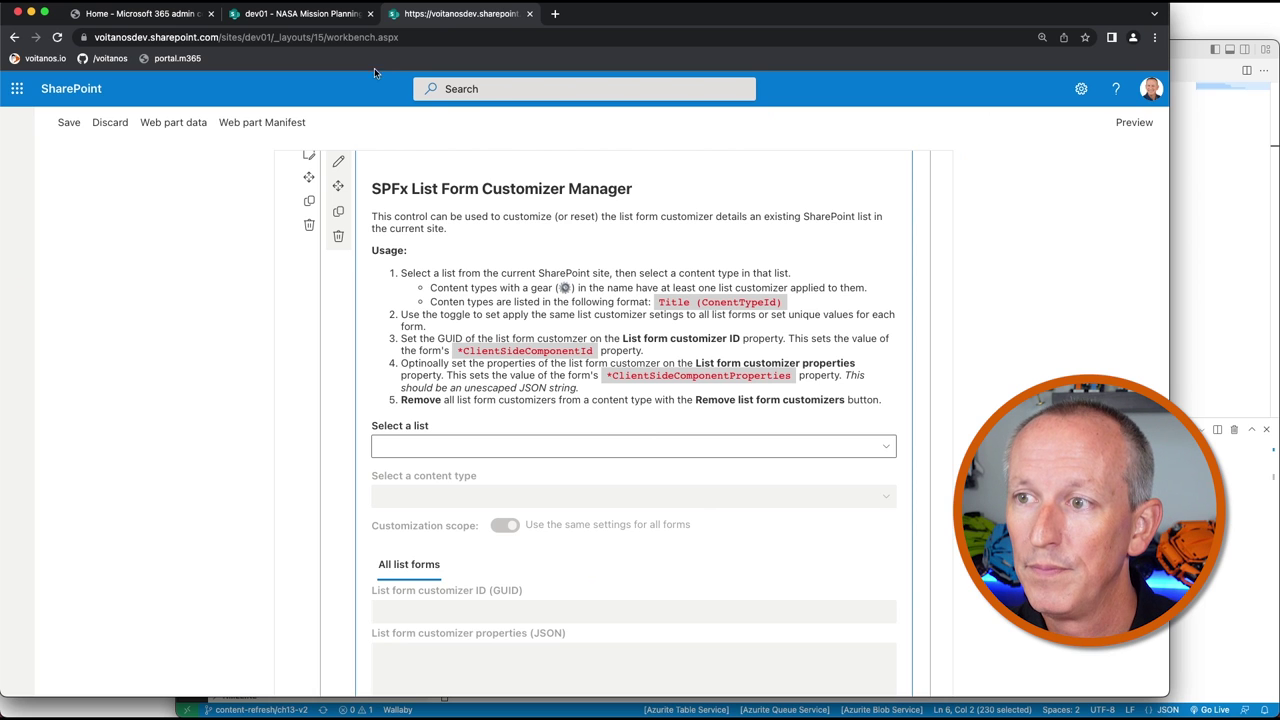
pyautogui.click(305, 14)
pyautogui.click(291, 142)
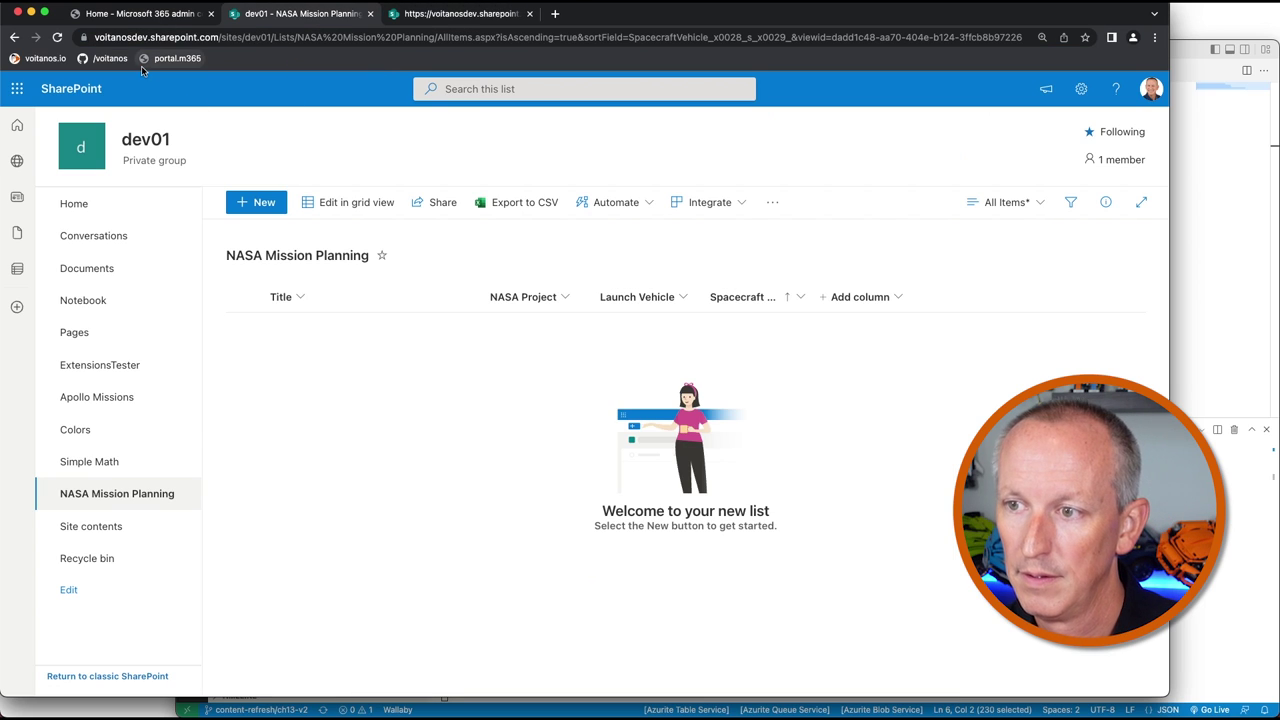
# - Add 'Mercury November throwback' with project Mercury, launch vehicle Redstone and spacecraft Mercury capsule
pyautogui.click(57, 38)
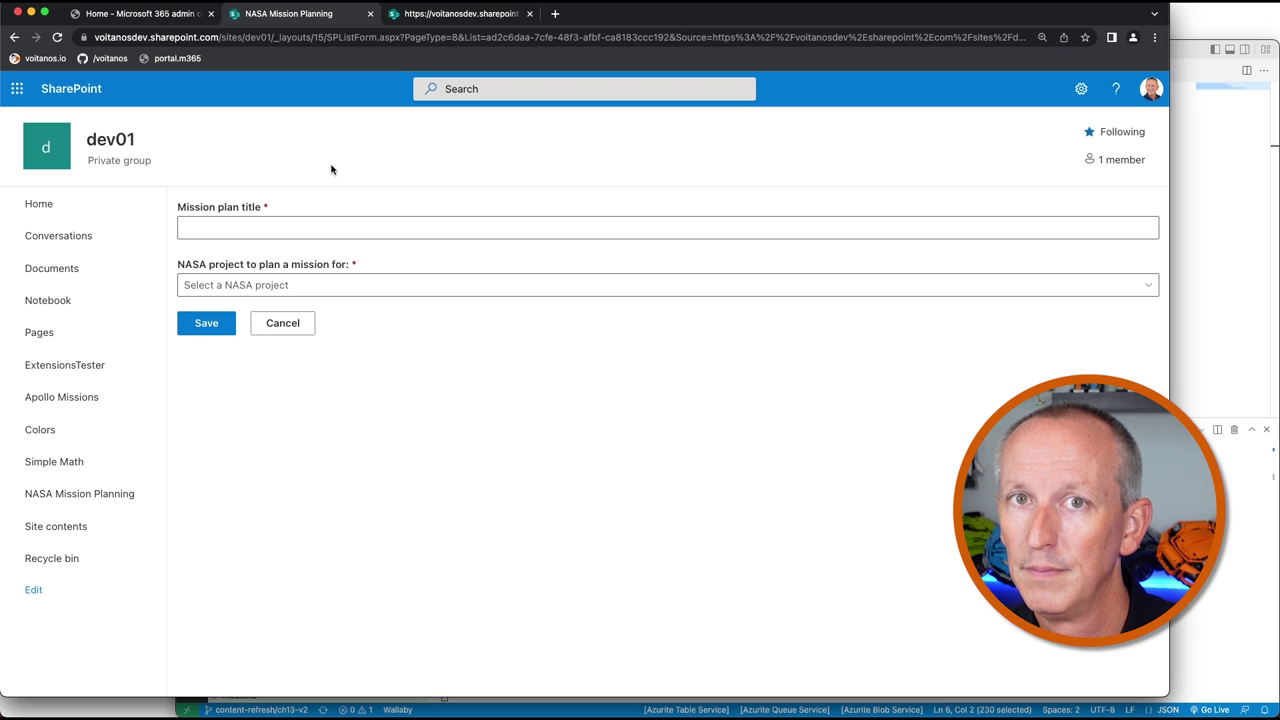
pyautogui.click(281, 232)
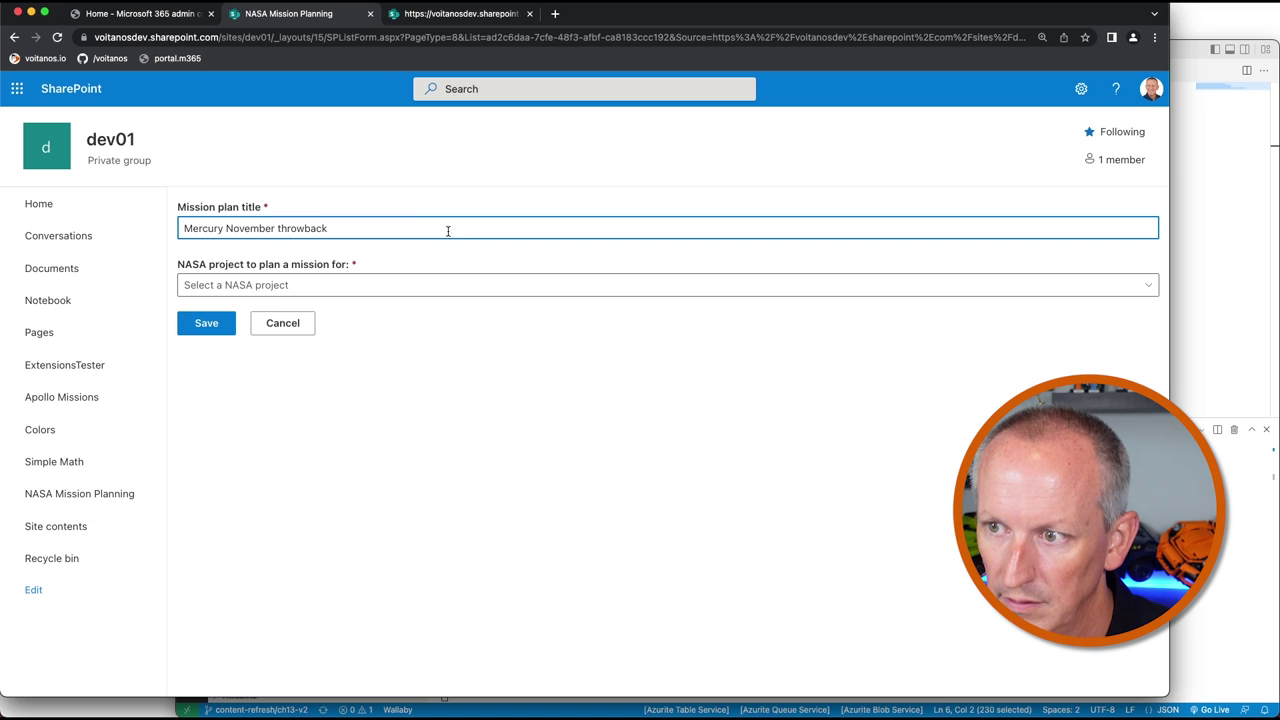
pyautogui.click(350, 287)
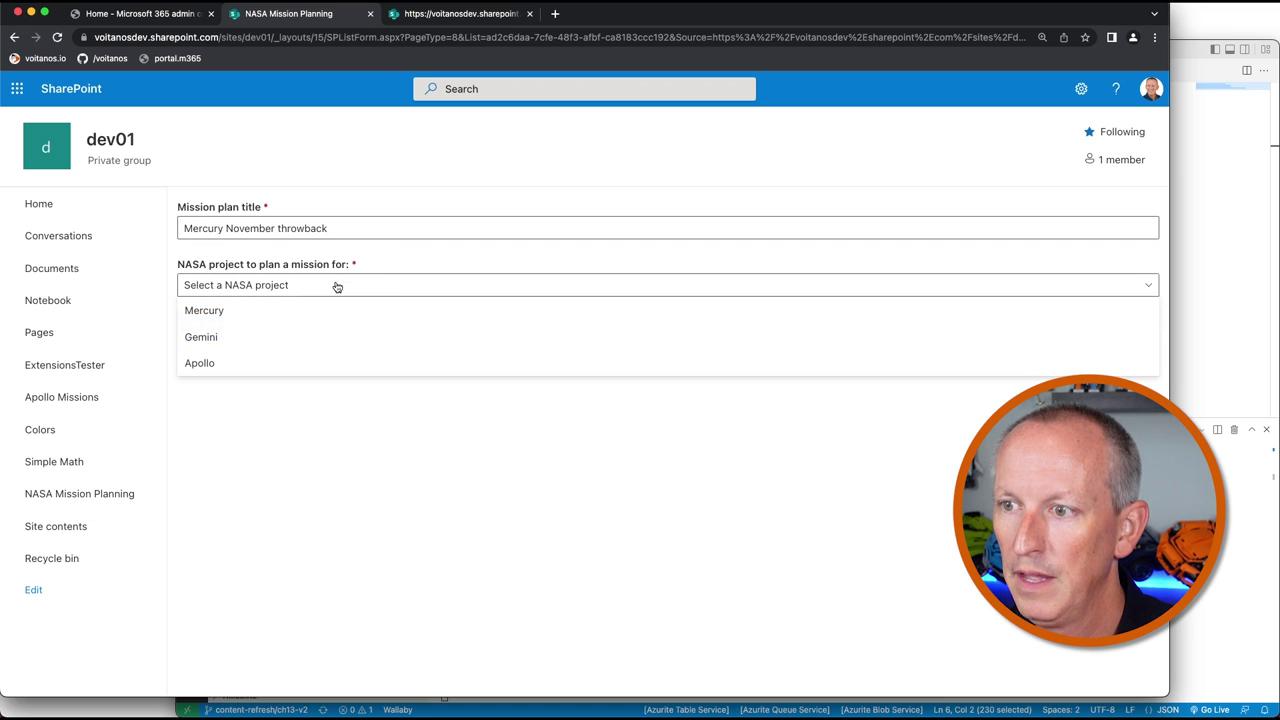
pyautogui.click(210, 312)
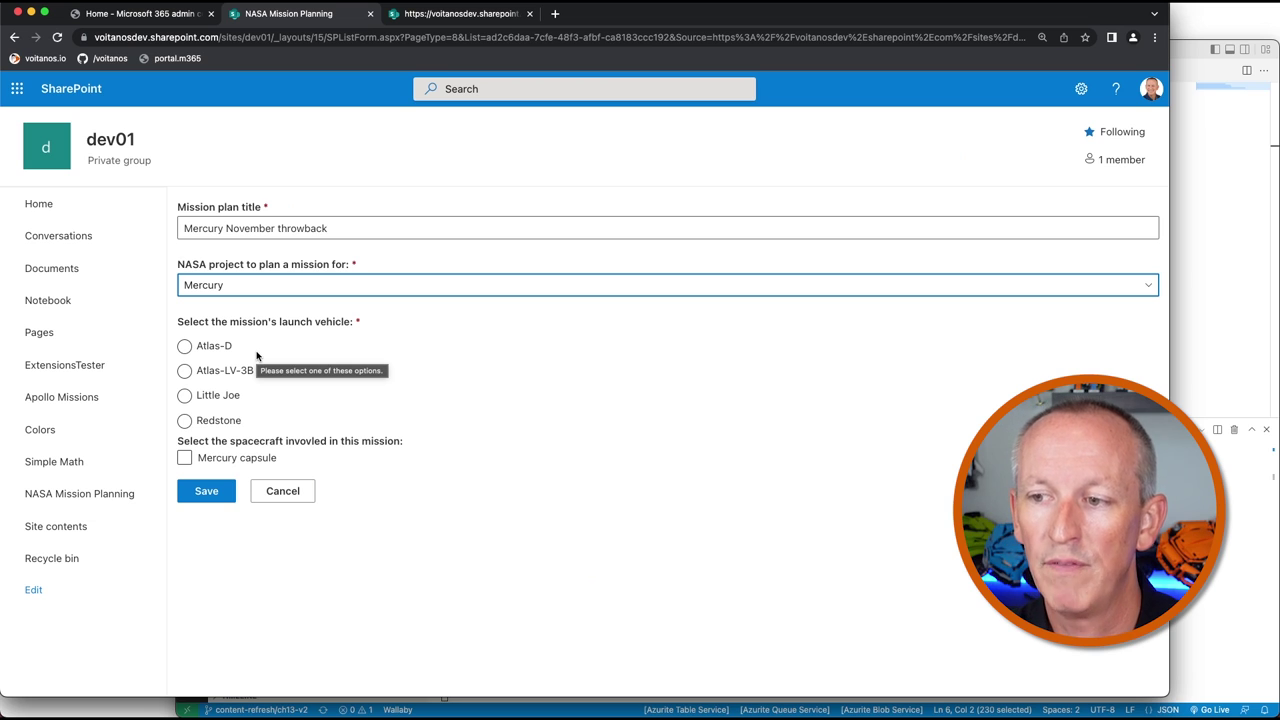
pyautogui.click(222, 420)
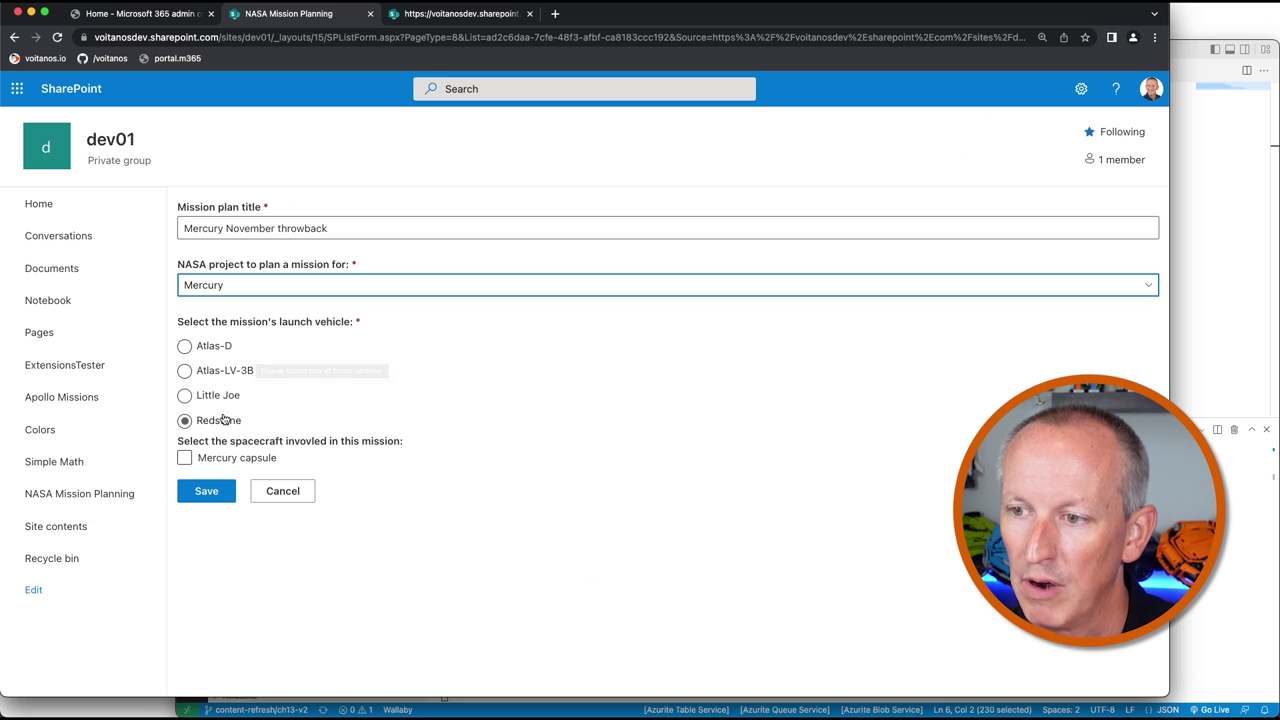
pyautogui.click(208, 459)
pyautogui.click(208, 460)
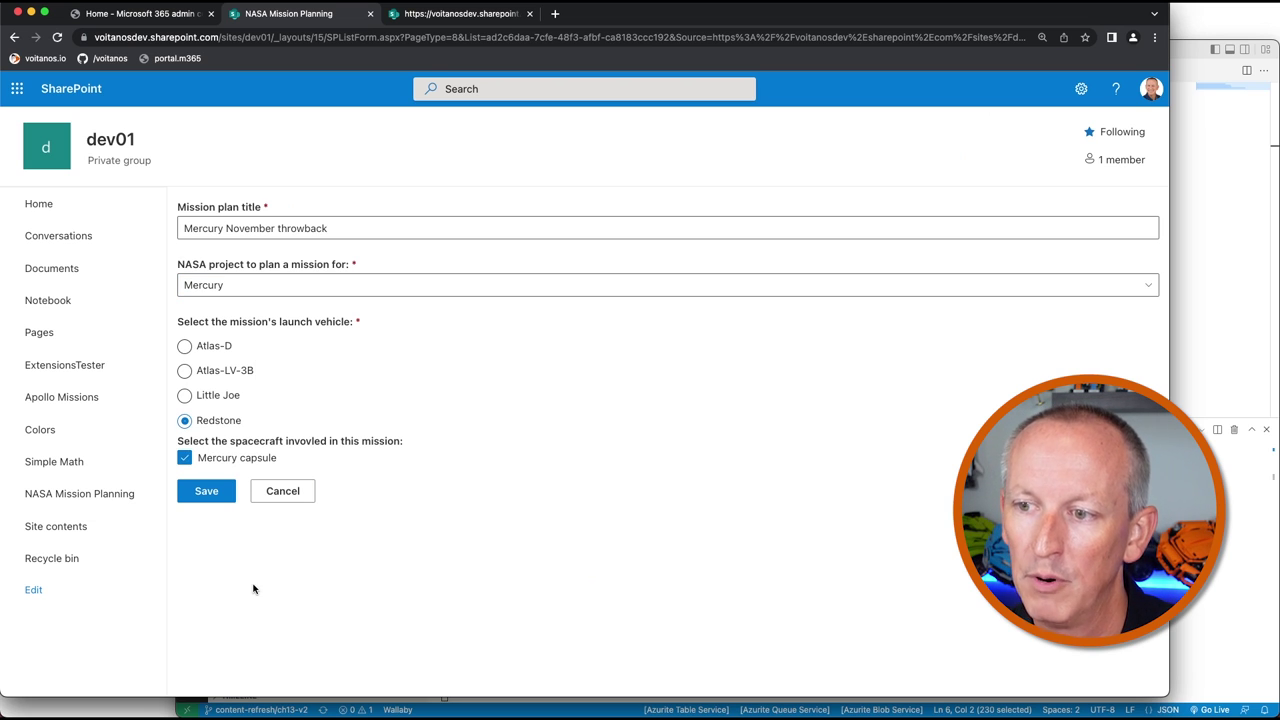
pyautogui.click(214, 503)
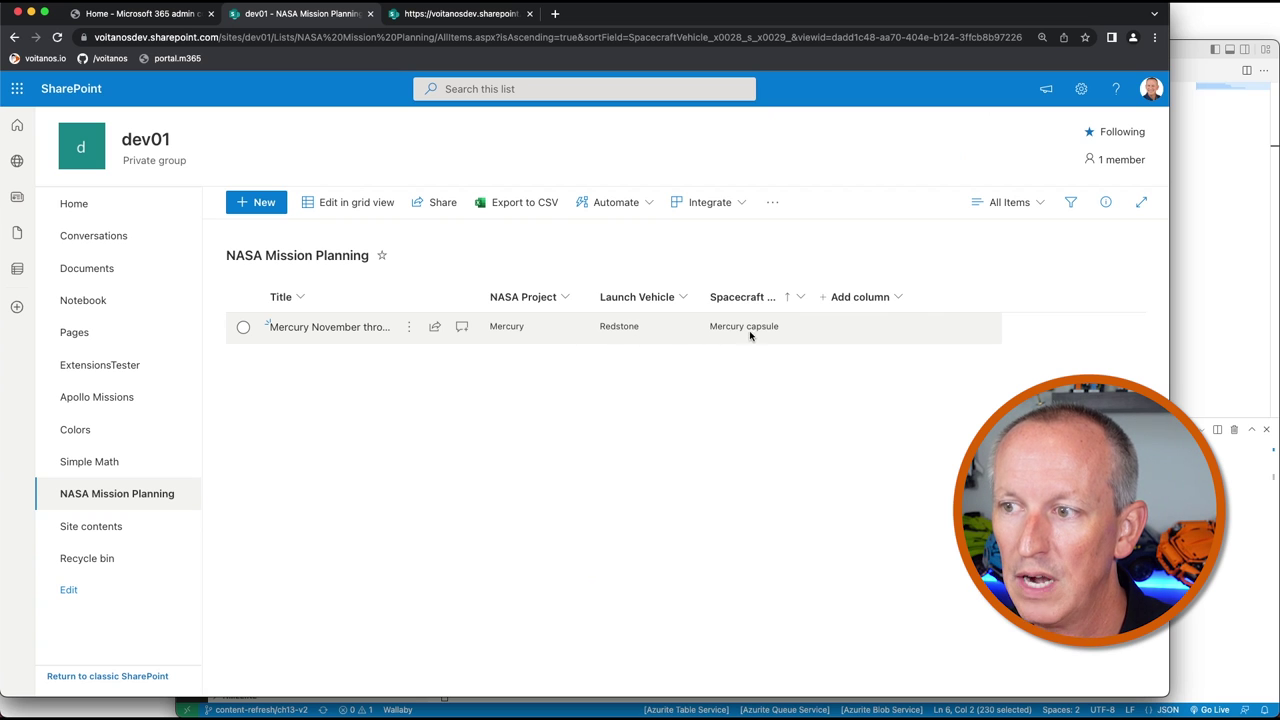
# - Edit the Mercury item and retitle it 'Apollo November throwback'
pyautogui.click(244, 329)
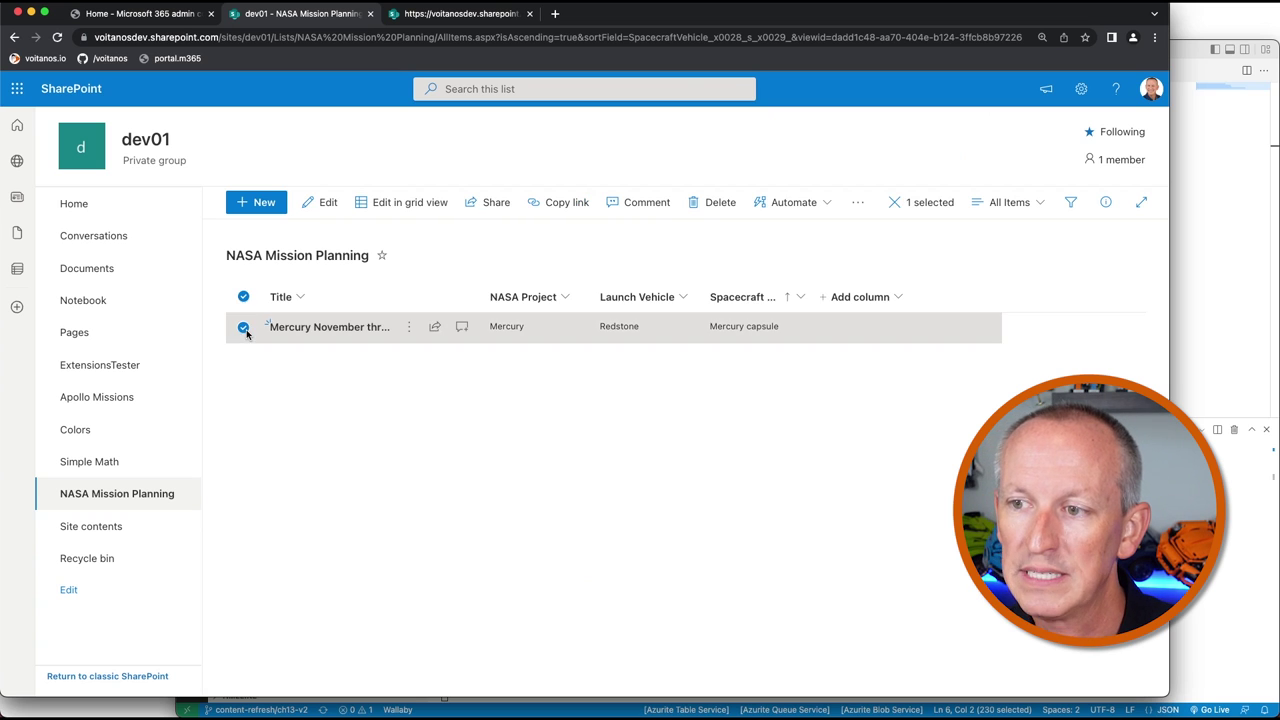
pyautogui.click(322, 206)
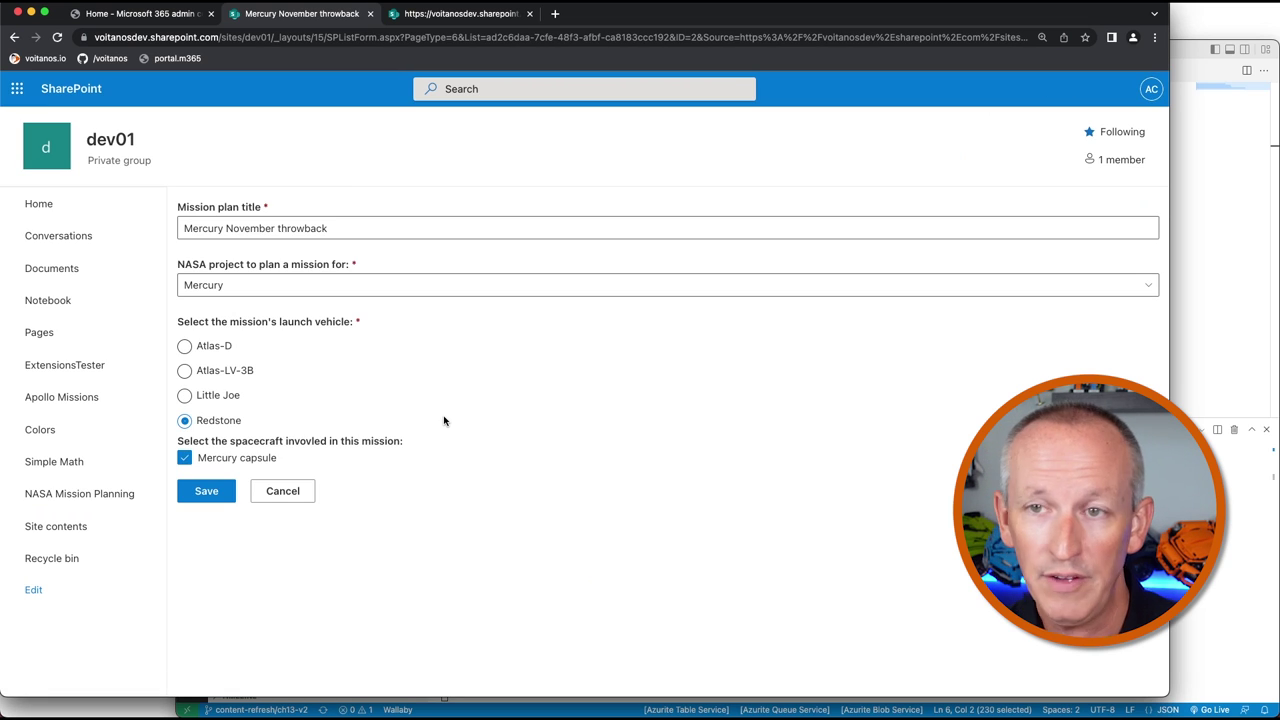
pyautogui.doubleClick(214, 229)
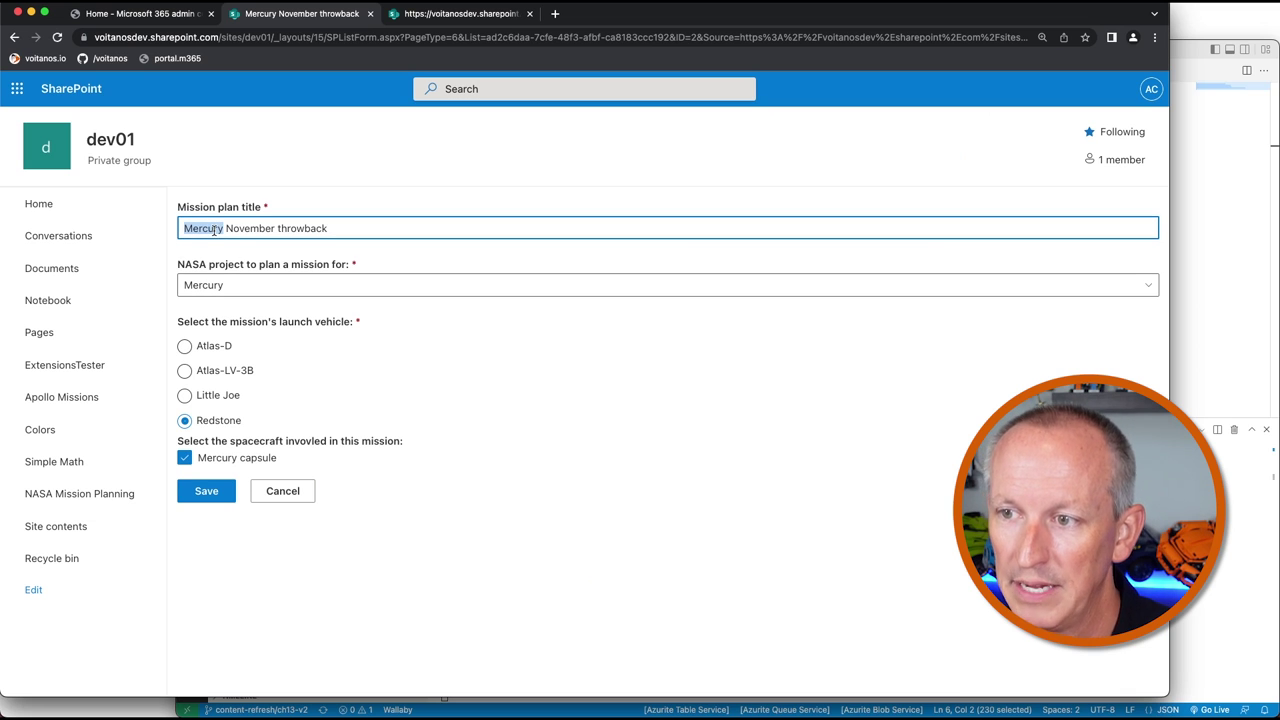
pyautogui.write('Apr')
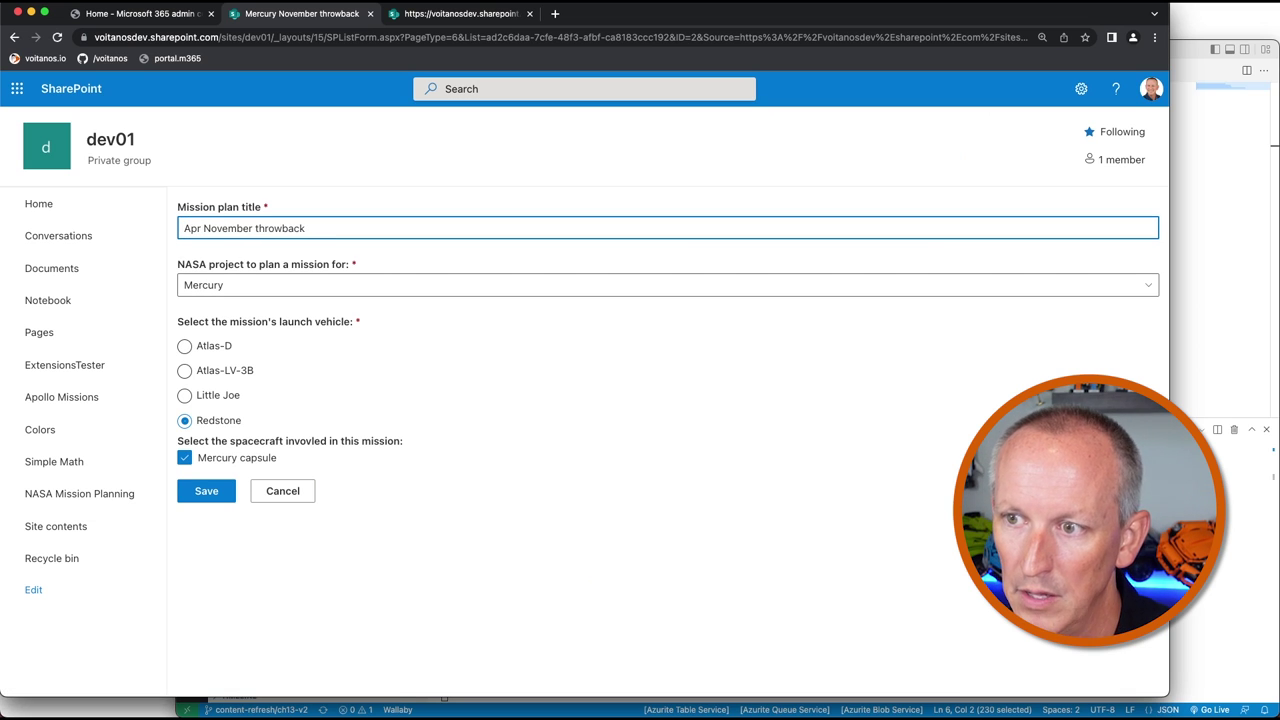
pyautogui.press('BackSpace')
pyautogui.write('ollo')
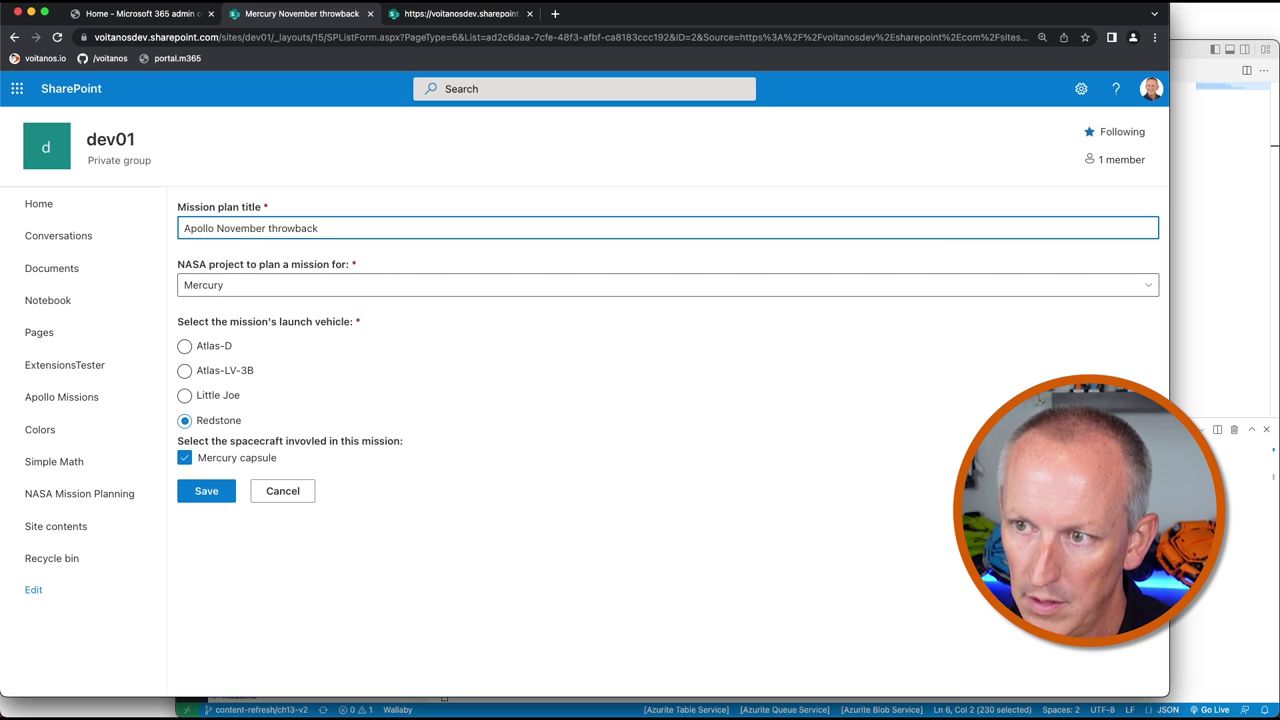
# - Set project Apollo, Saturn V, Command & service module and Apollo Lunar Module, then save
pyautogui.click(194, 285)
pyautogui.click(199, 361)
pyautogui.click(232, 400)
pyautogui.click(218, 433)
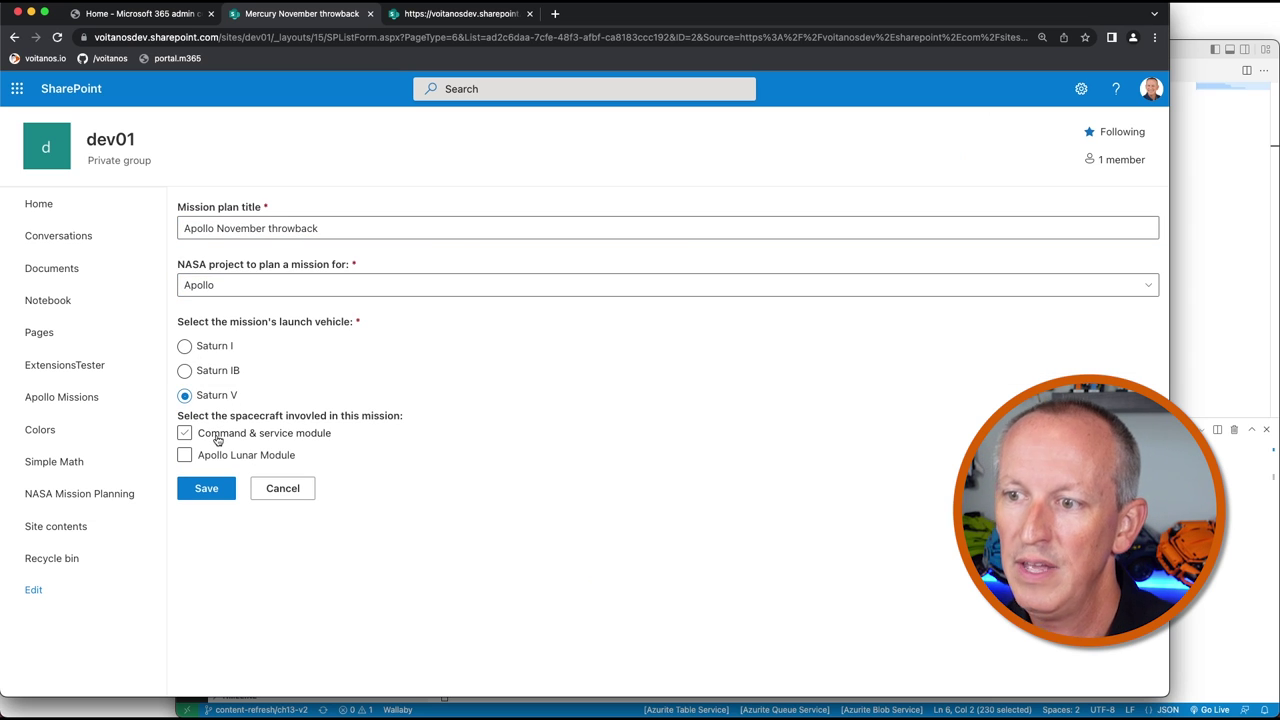
pyautogui.click(217, 440)
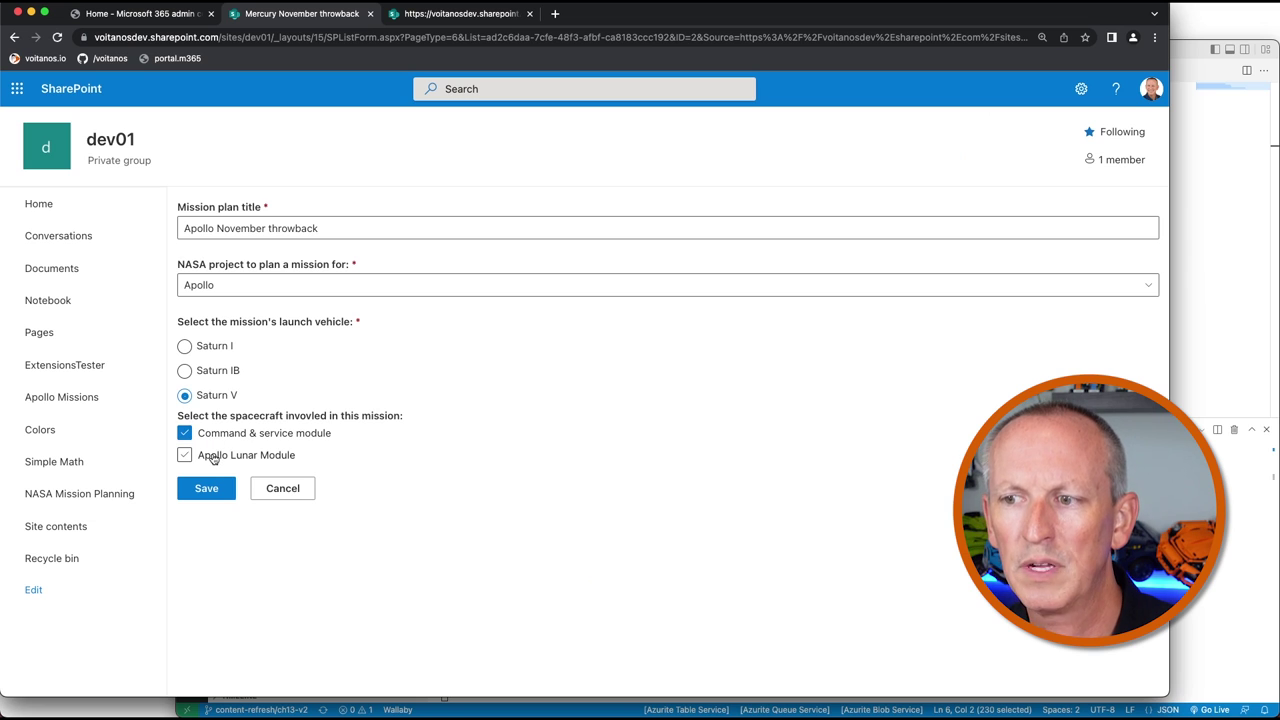
pyautogui.click(213, 458)
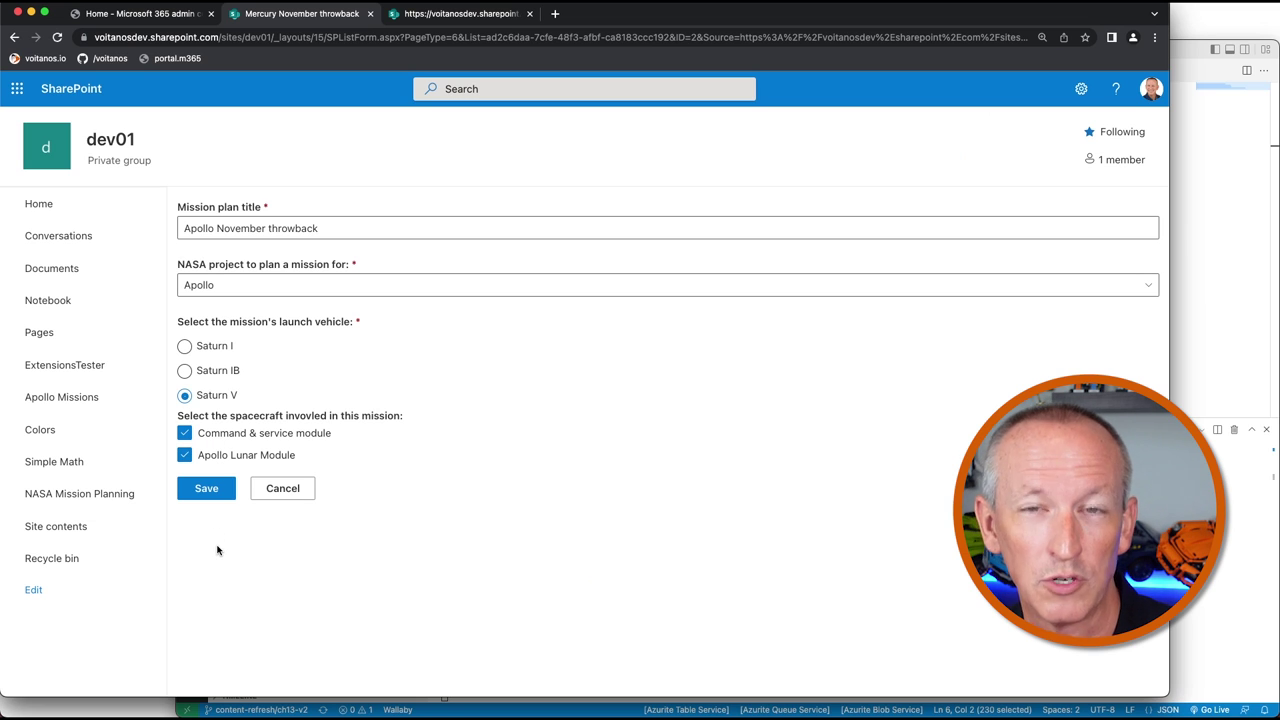
pyautogui.click(219, 494)
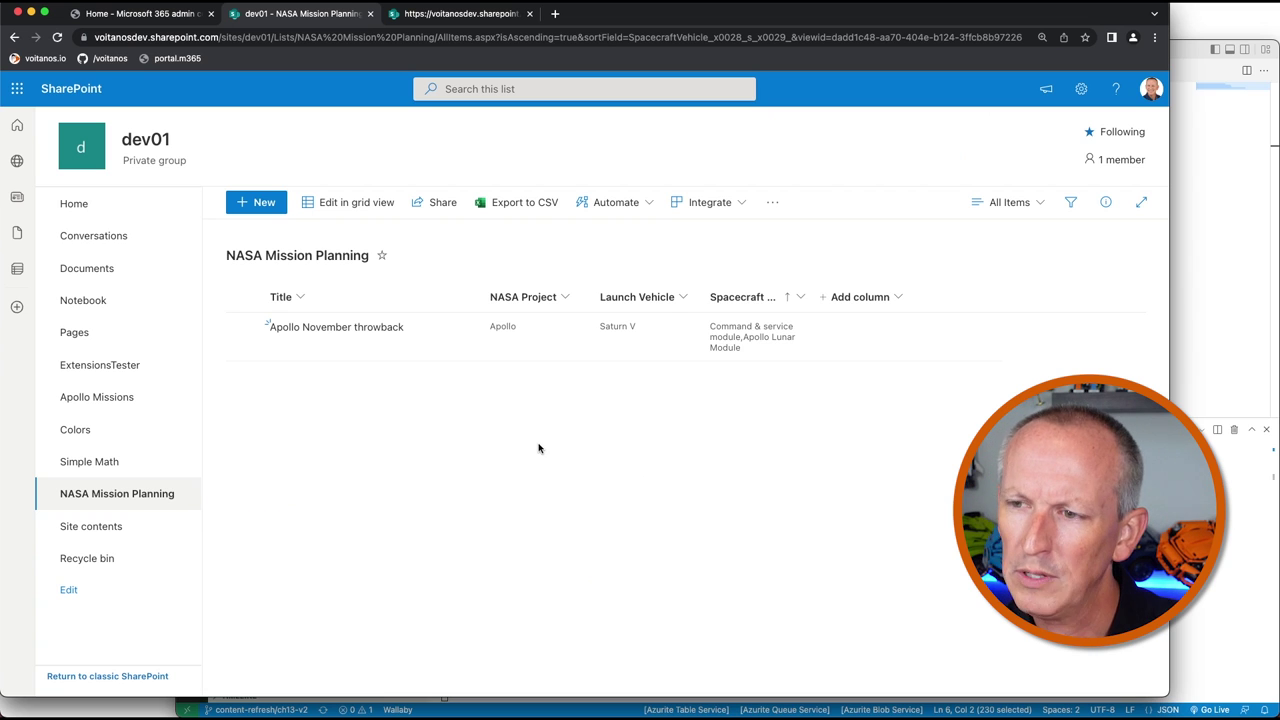
# - View the Apollo November throwback display form, then go back to the workbench customizer manager
pyautogui.click(375, 332)
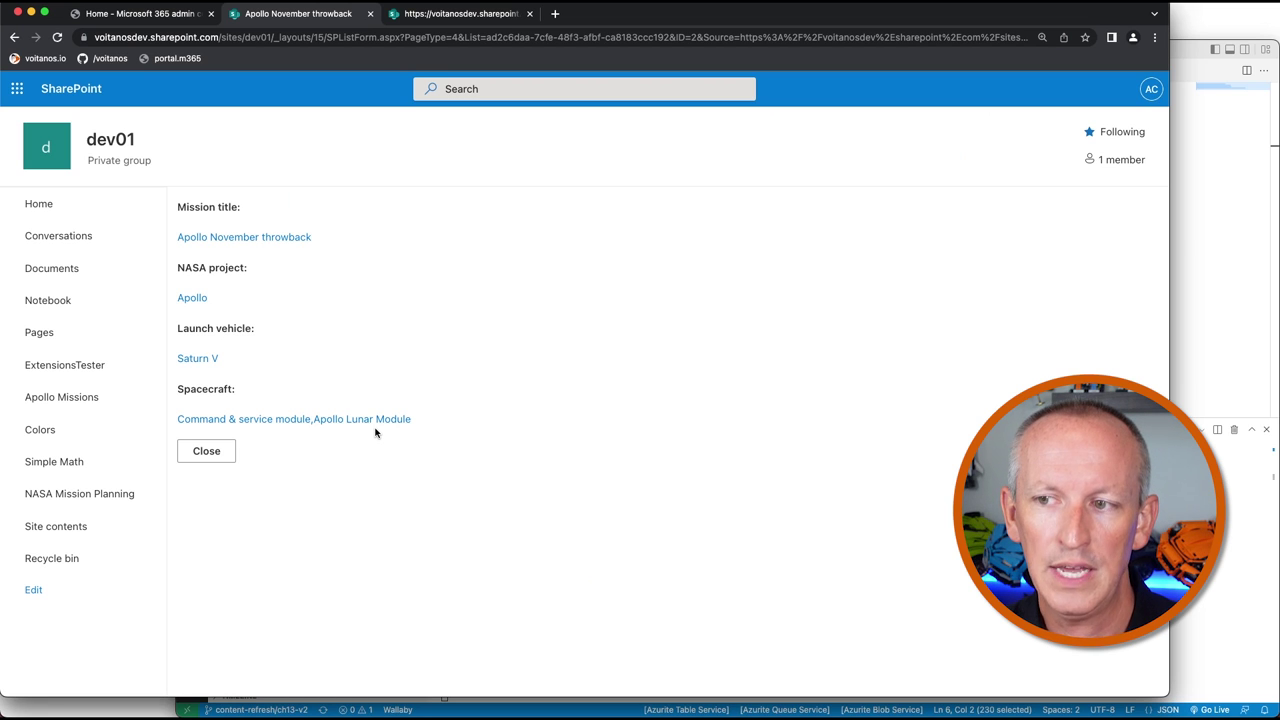
pyautogui.press('super+bracketleft')
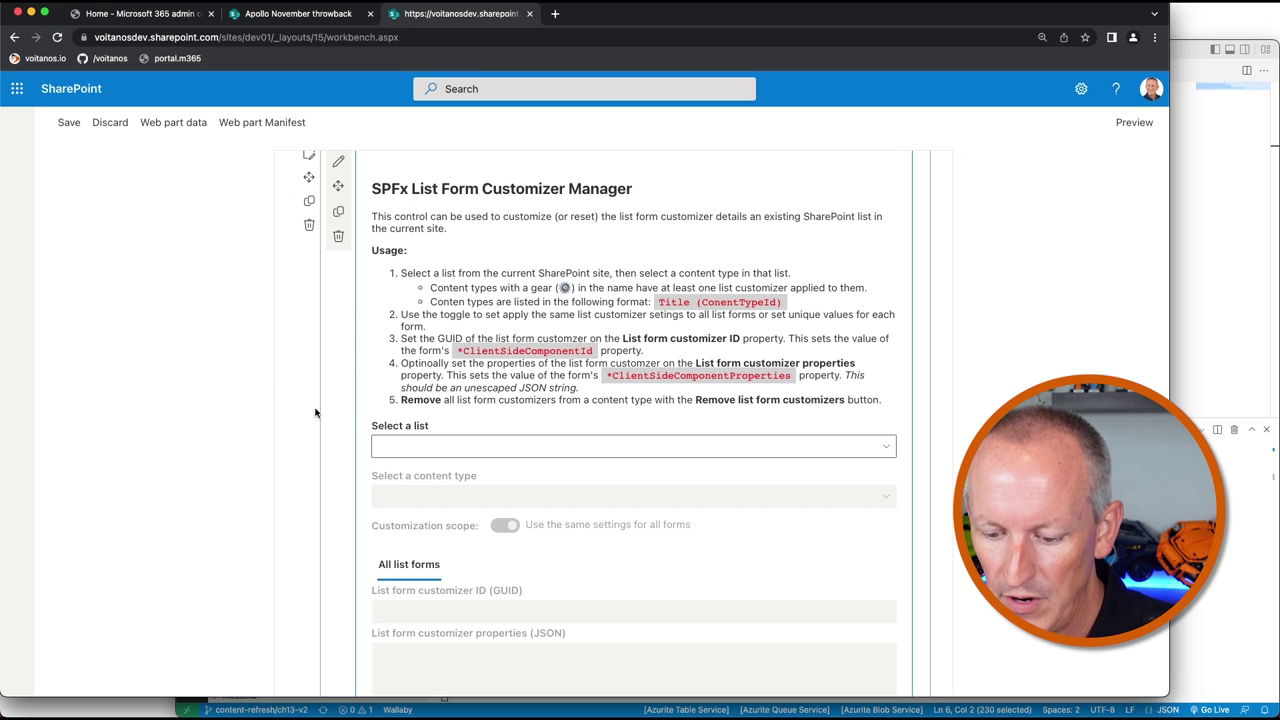
# - Remove the list form customizers from NASA Mission Planning's Item content type, then return to the item
pyautogui.scroll(1, 467, 246)
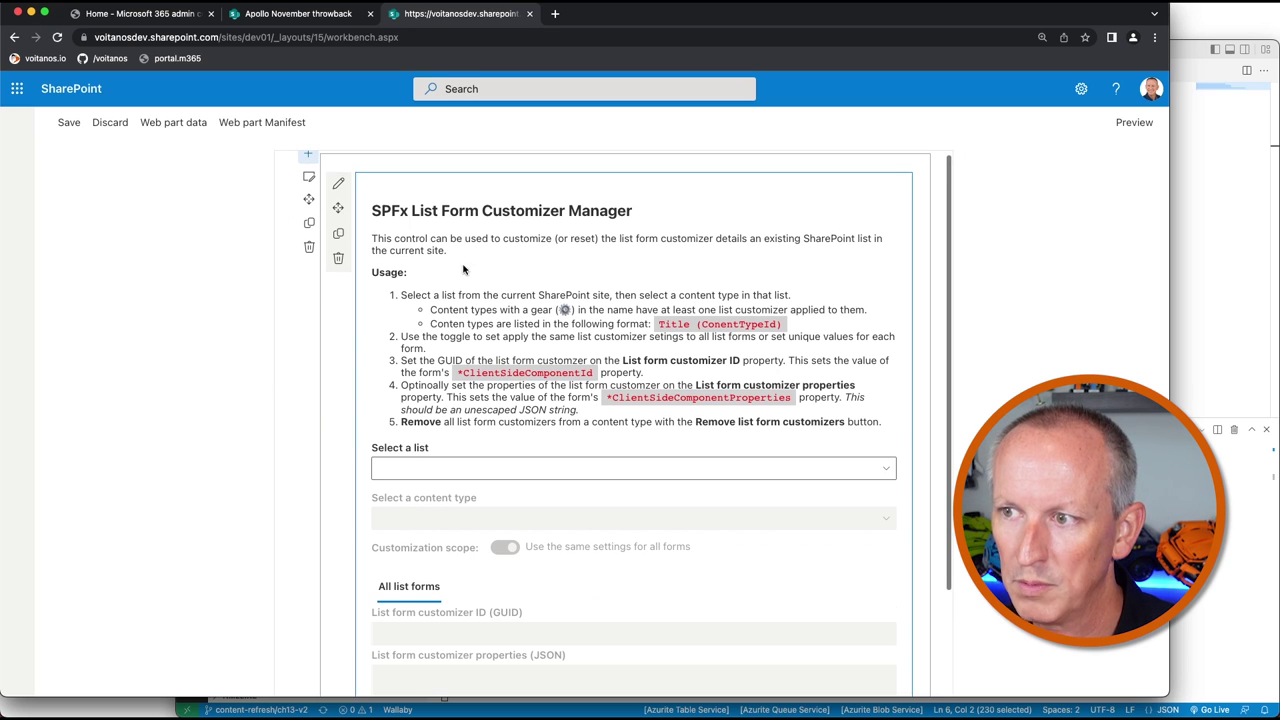
pyautogui.click(446, 466)
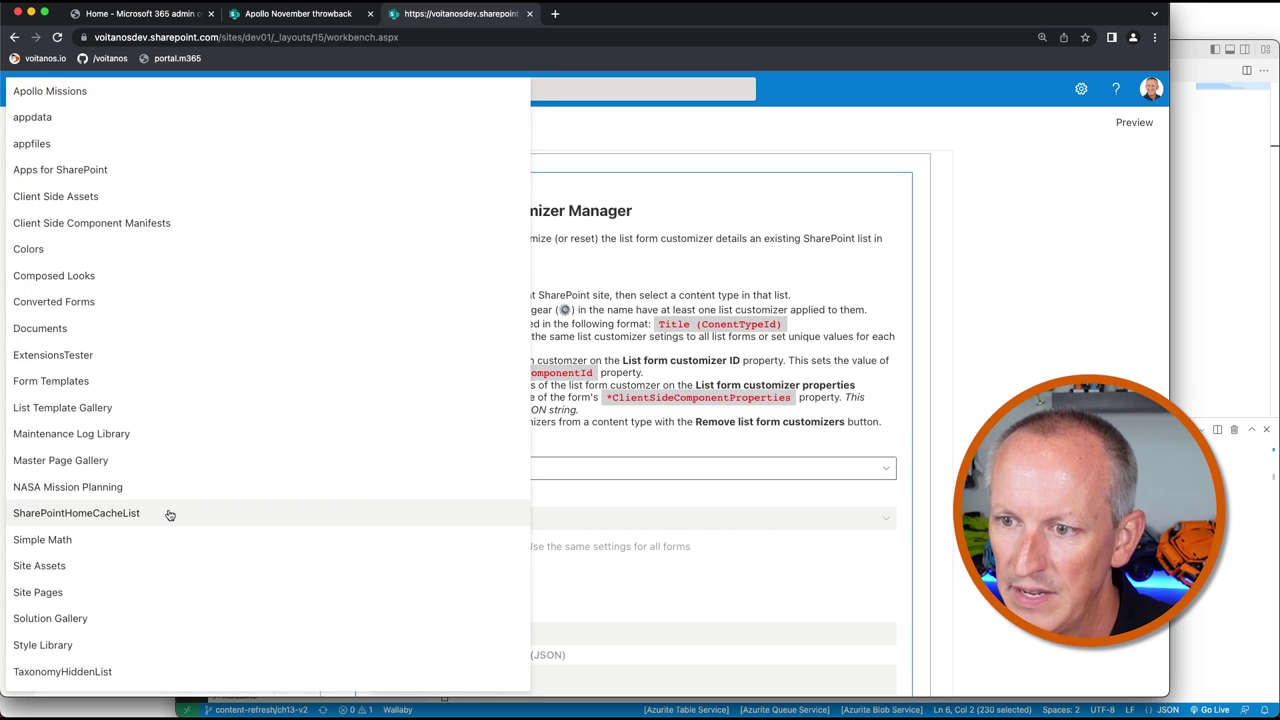
pyautogui.click(100, 489)
pyautogui.click(399, 521)
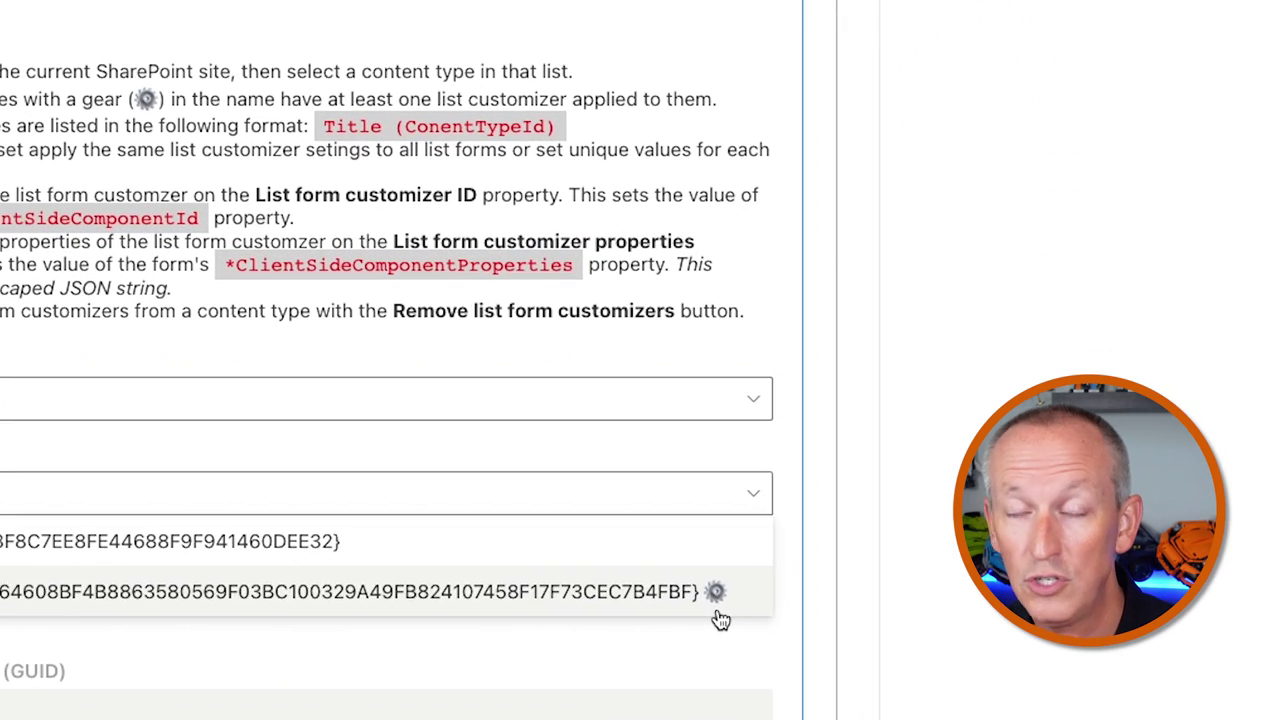
pyautogui.click(718, 612)
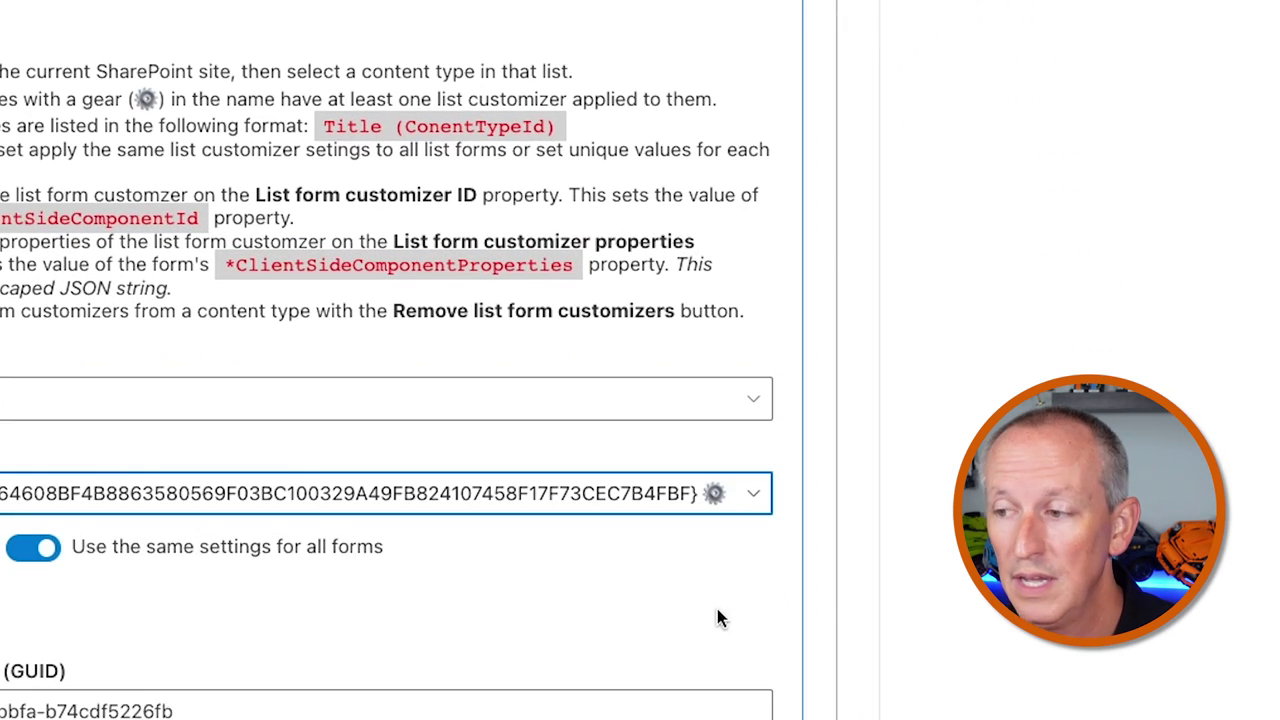
pyautogui.scroll(-5, 840, 592)
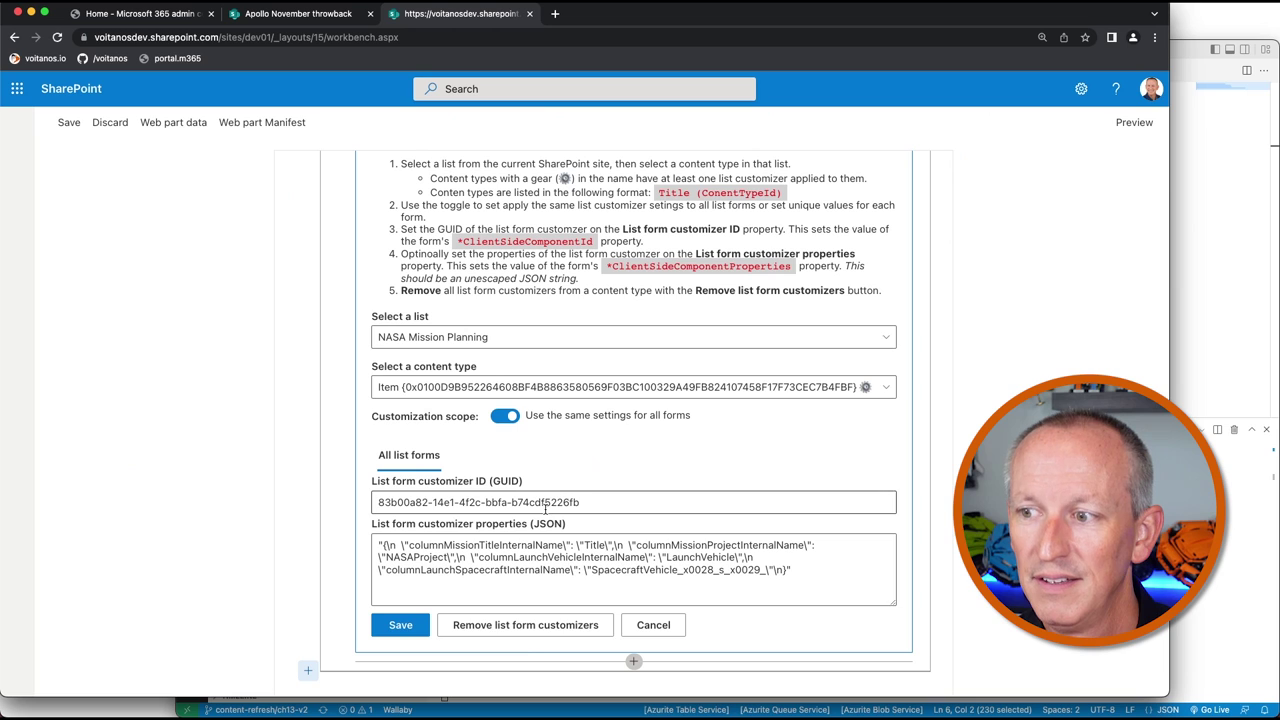
pyautogui.click(528, 626)
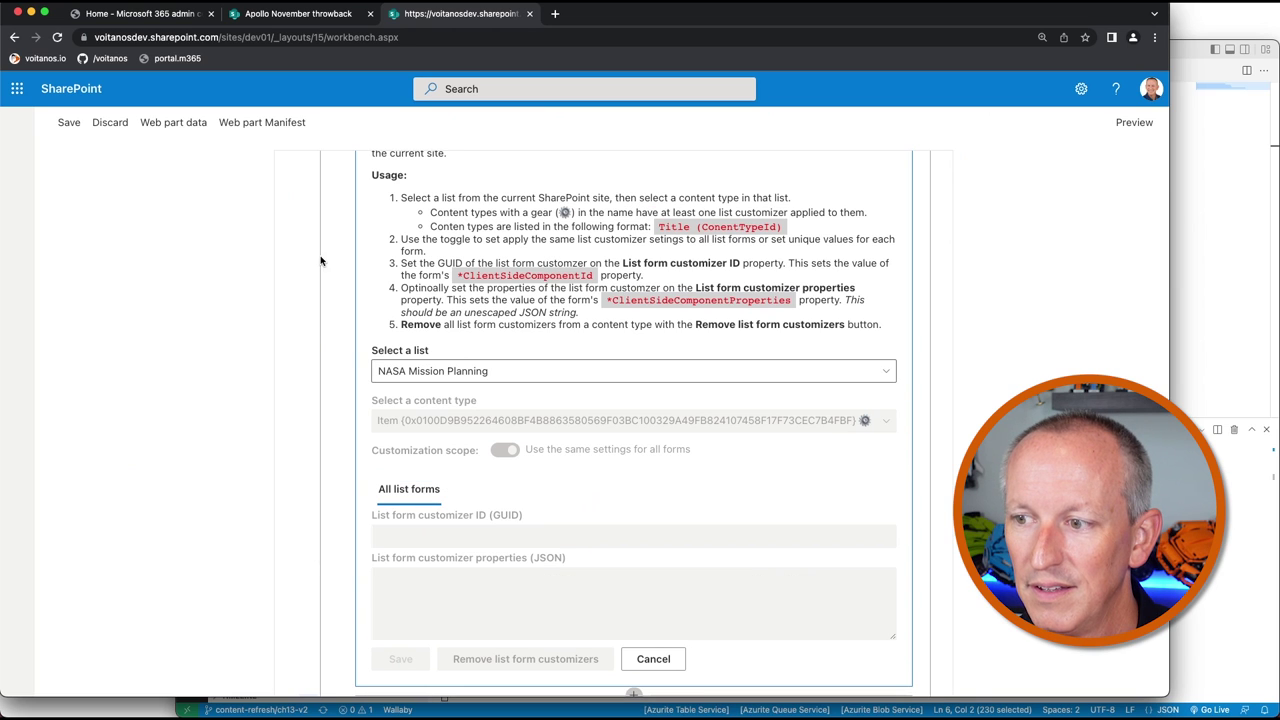
pyautogui.click(276, 20)
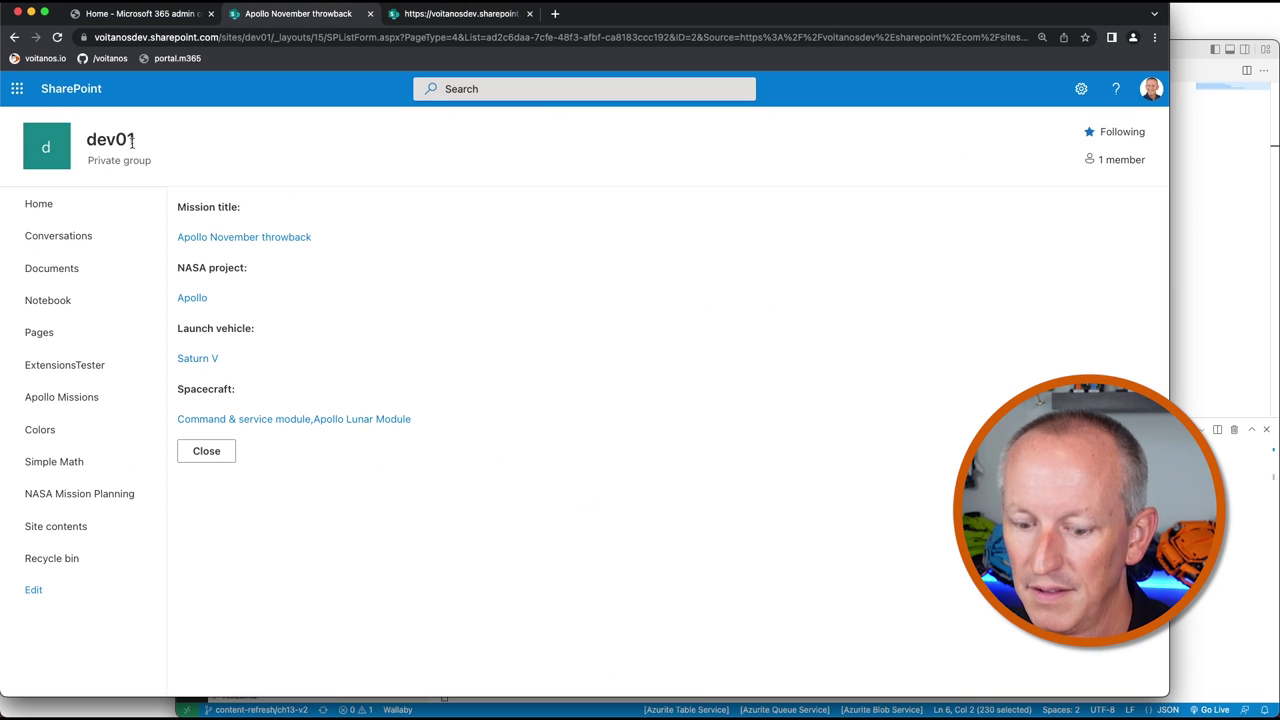
# - Start a new NASA Mission Planning item, then go back to the workbench customizer manager
pyautogui.click(57, 490)
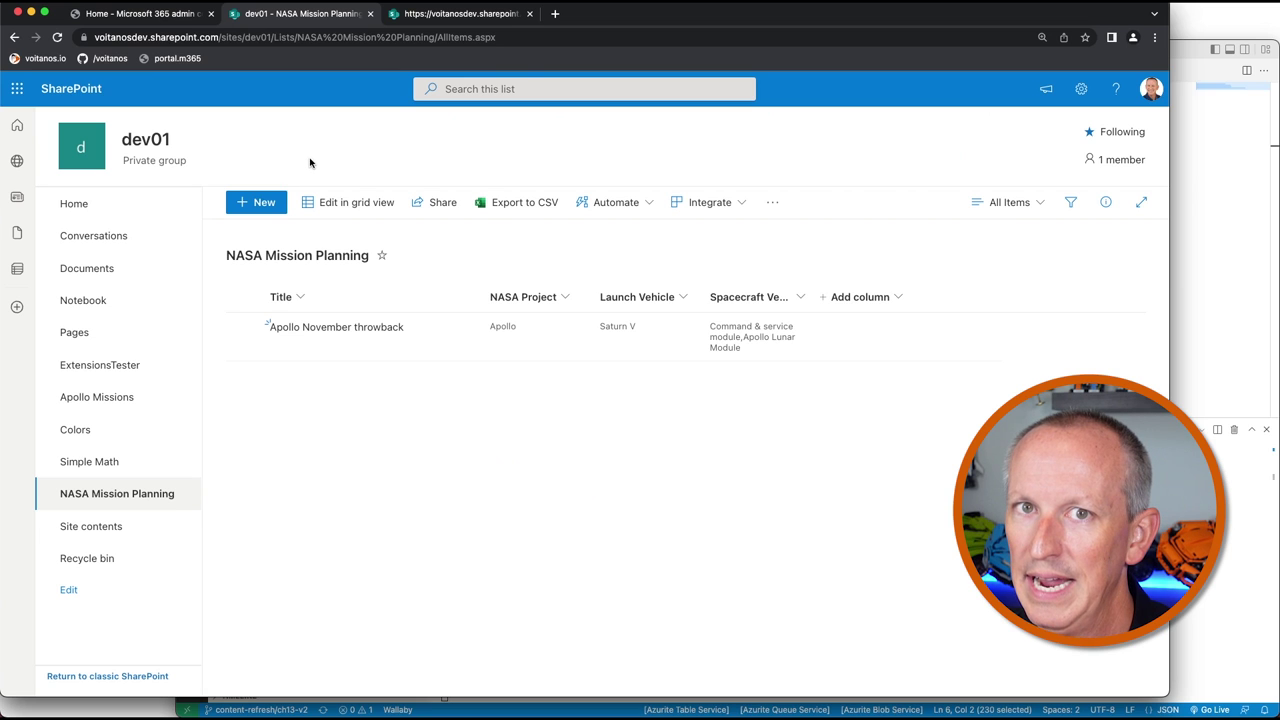
pyautogui.click(262, 202)
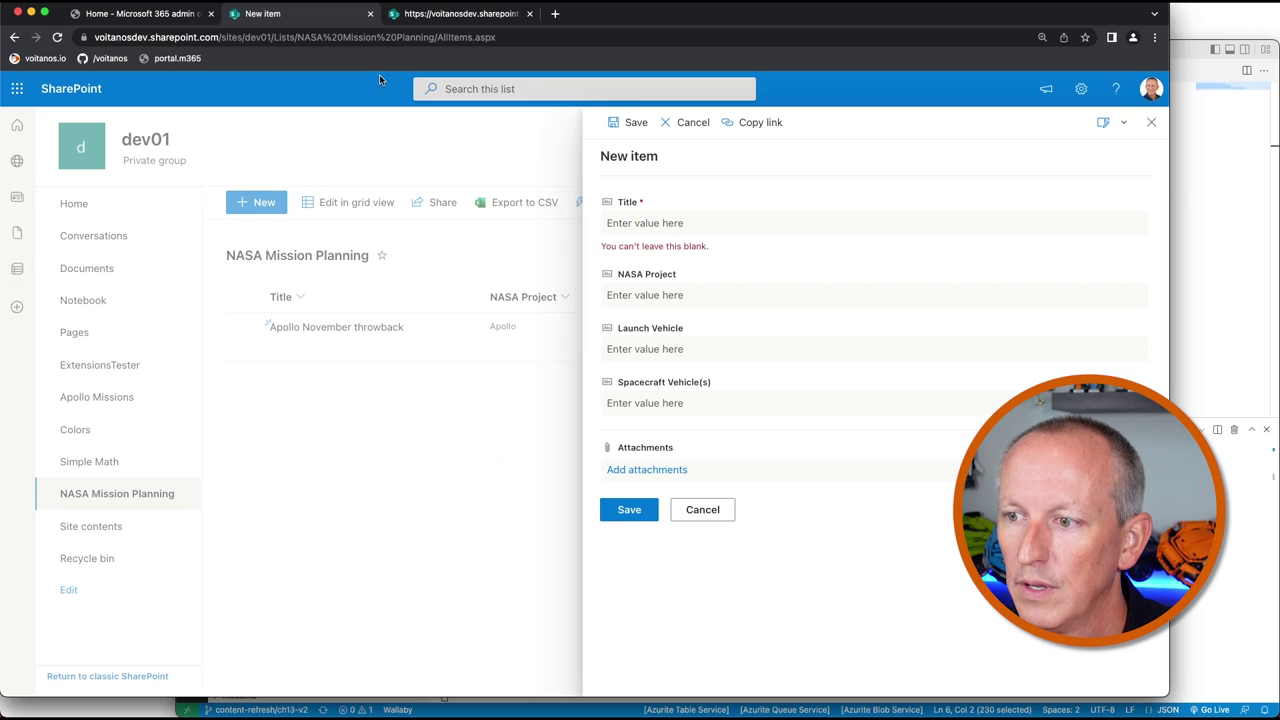
pyautogui.click(455, 14)
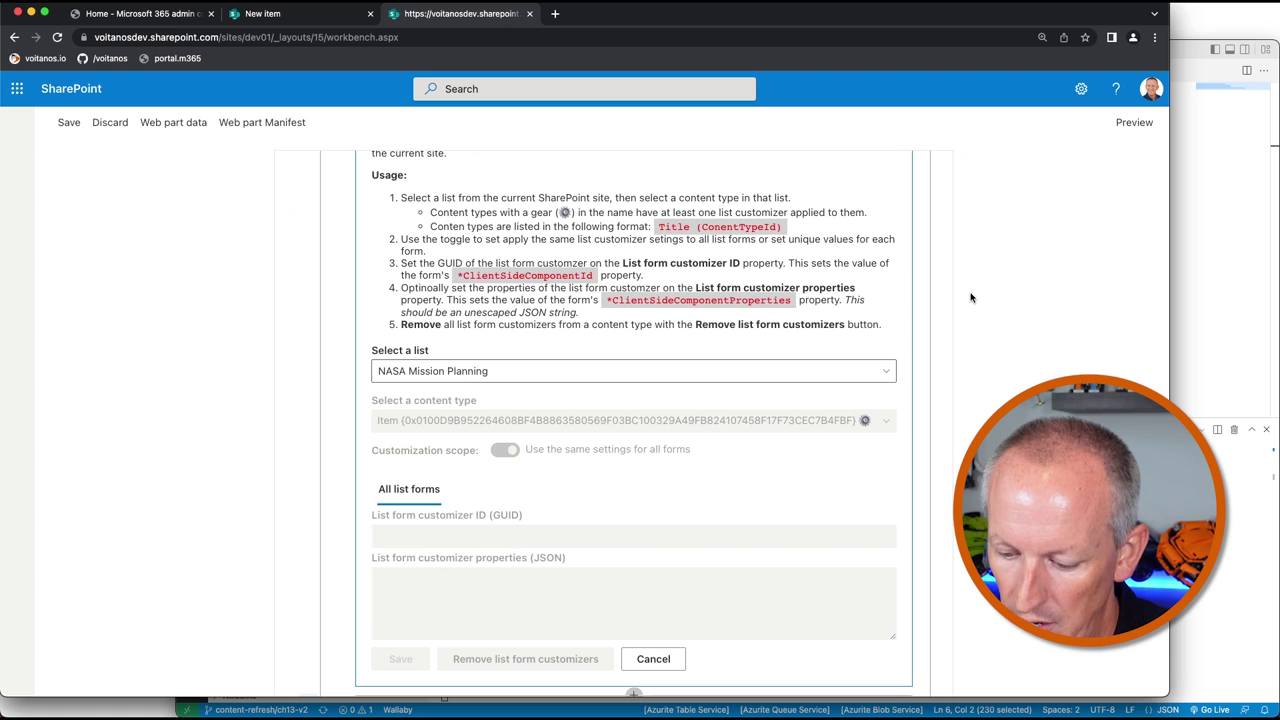
# - Open Chrome DevTools with the Network log filtered to _api requests
pyautogui.press('super+alt+i')
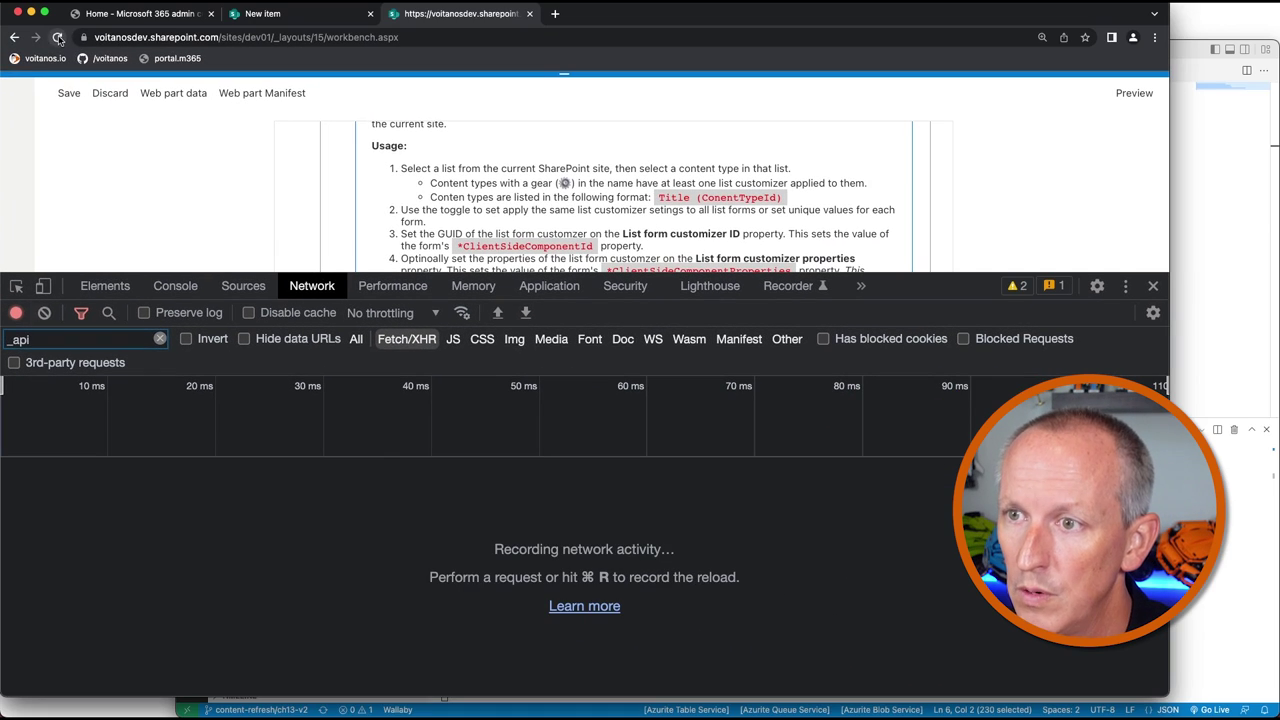
# - Reload and inspect the lists request's GET method and URL parts: sites/dev01, _api/web, lists, $select=Id
pyautogui.click(58, 37)
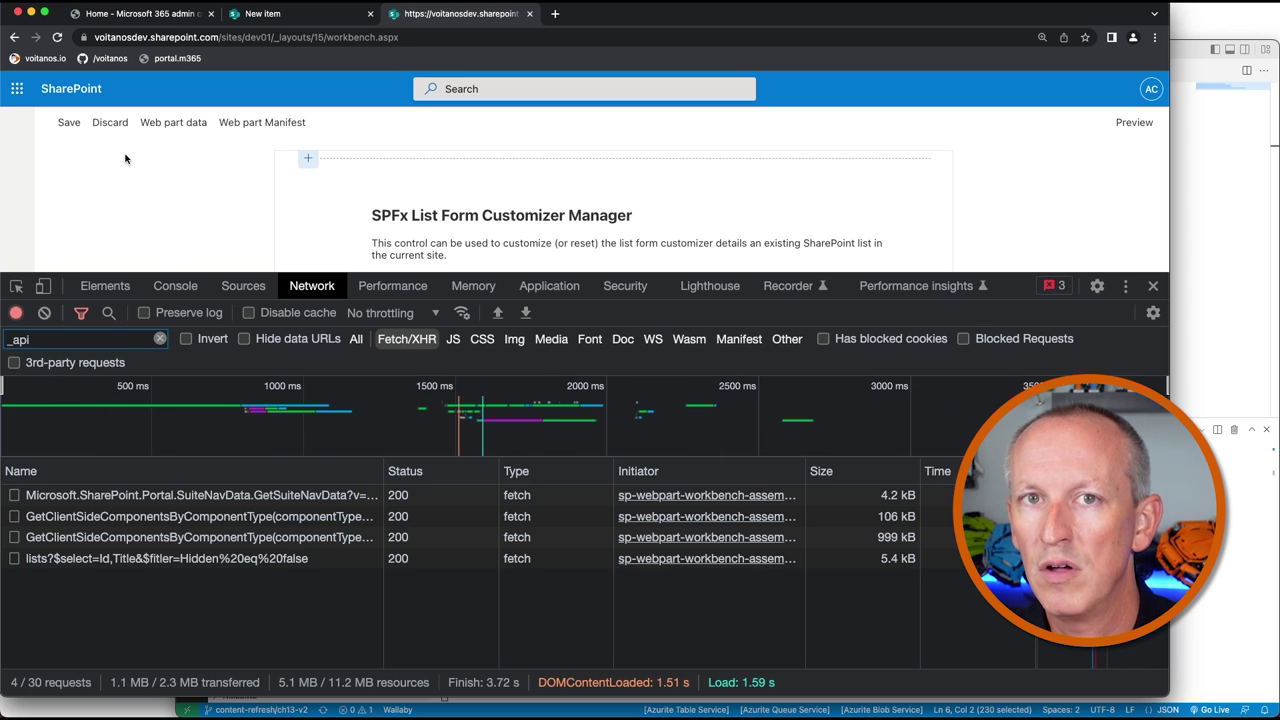
pyautogui.click(93, 559)
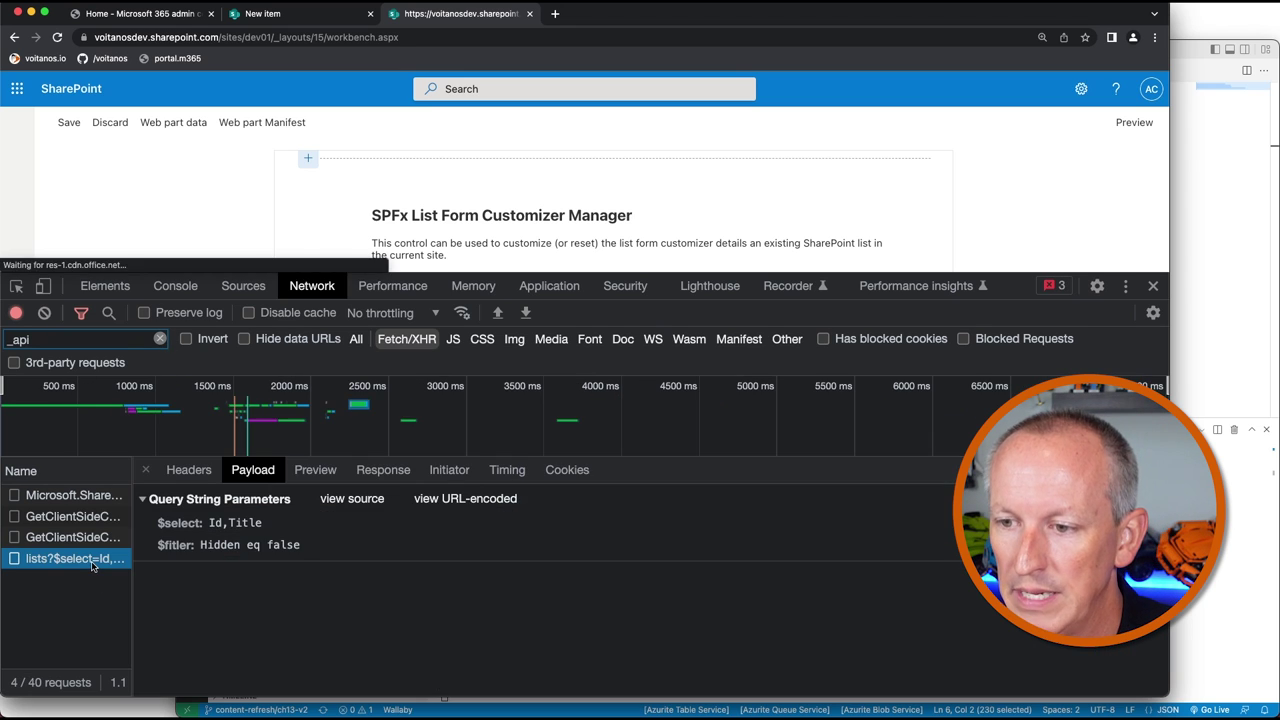
pyautogui.click(188, 469)
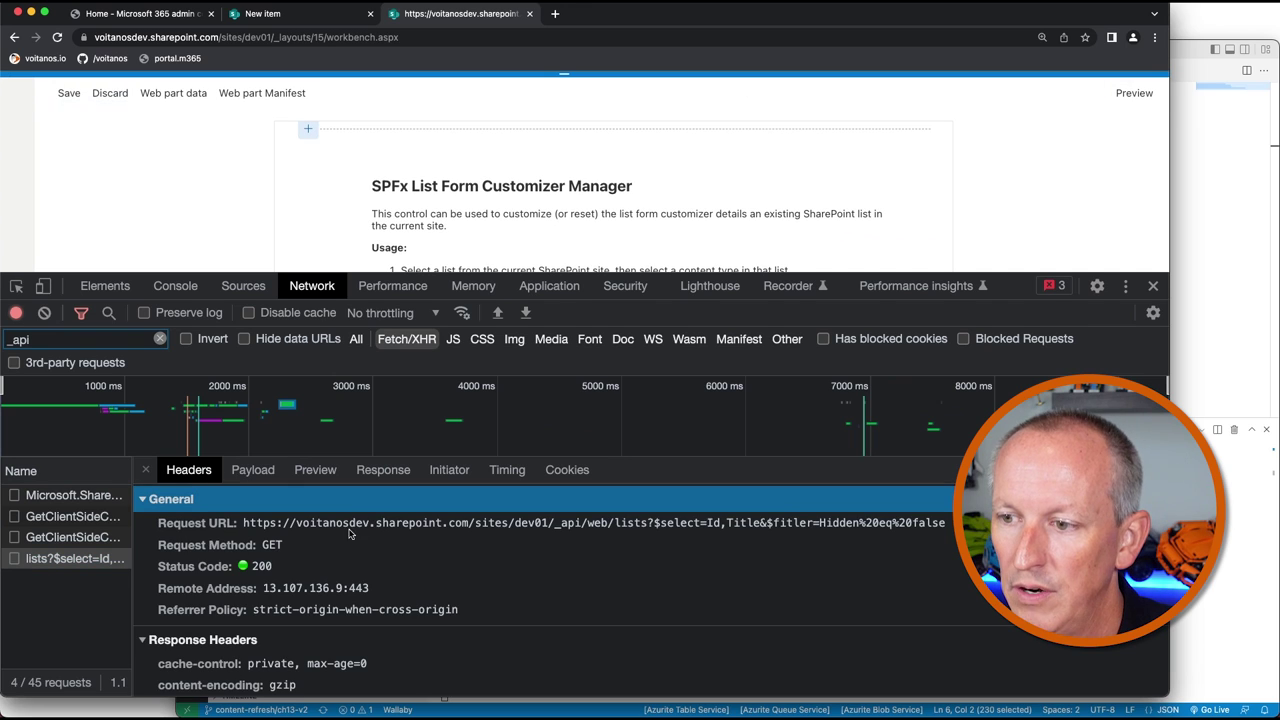
pyautogui.click(342, 547)
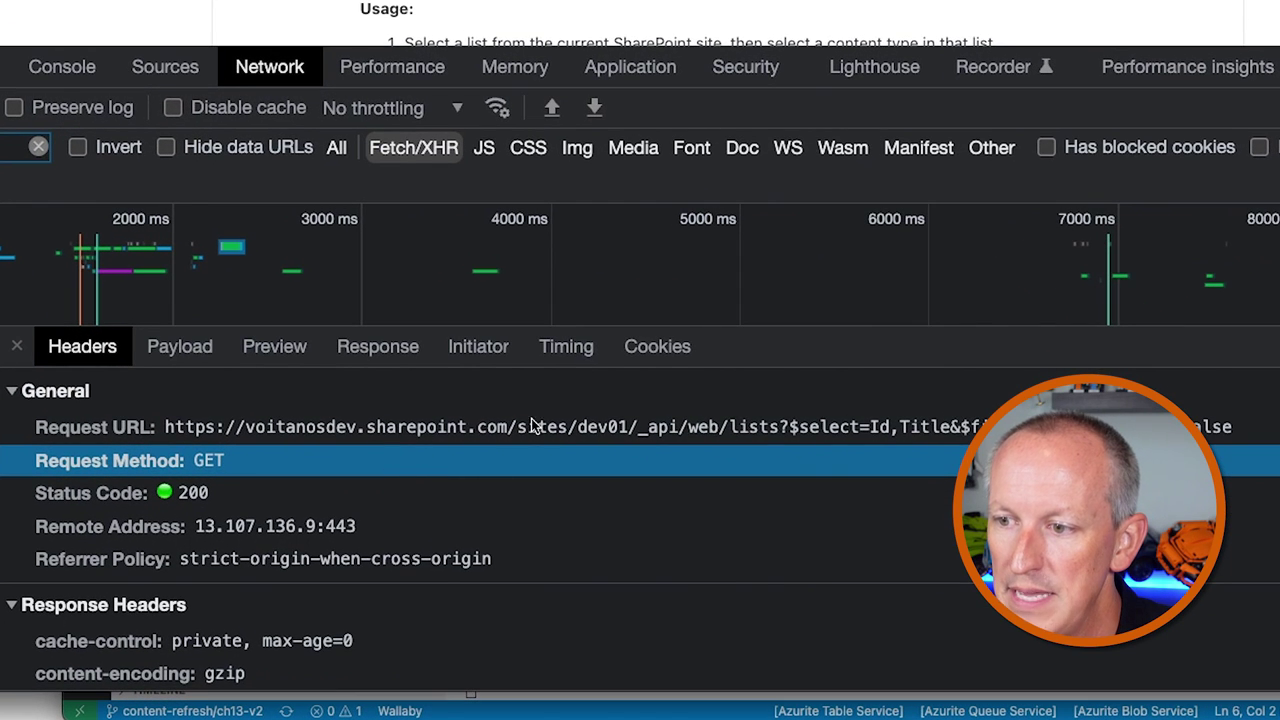
pyautogui.moveTo(628, 428); pyautogui.dragTo(519, 428)
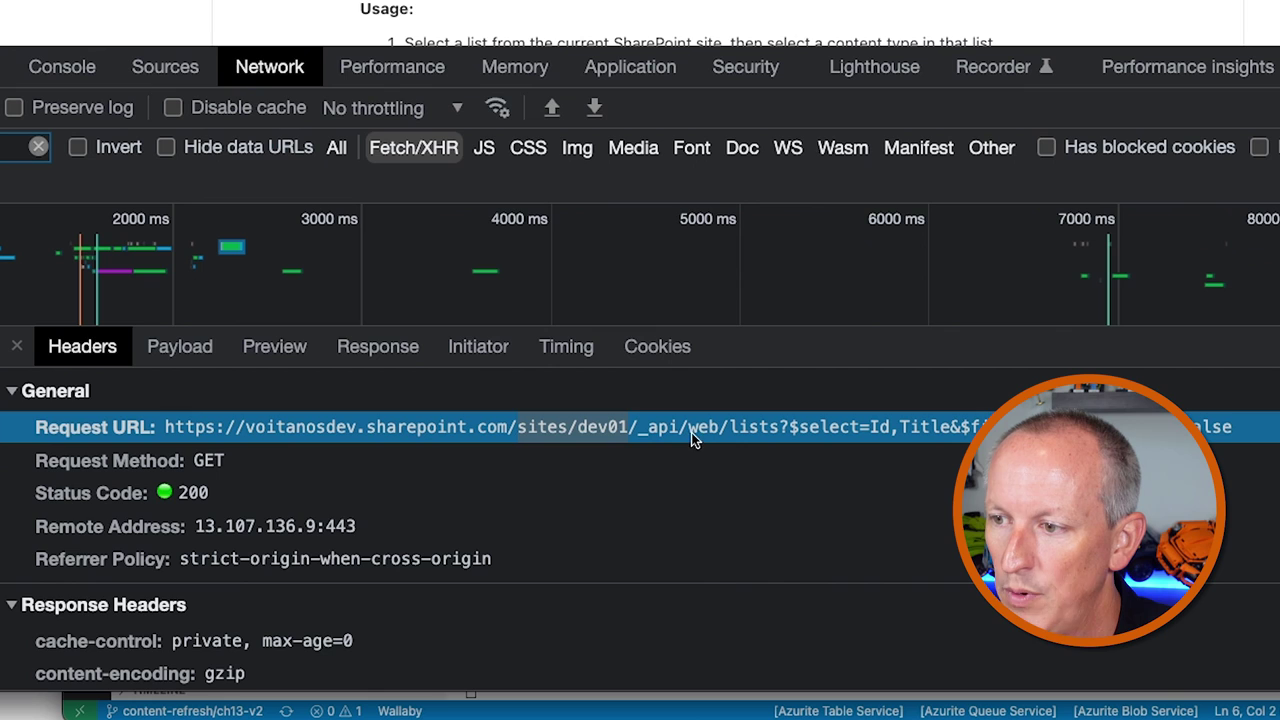
pyautogui.moveTo(662, 432); pyautogui.dragTo(710, 430)
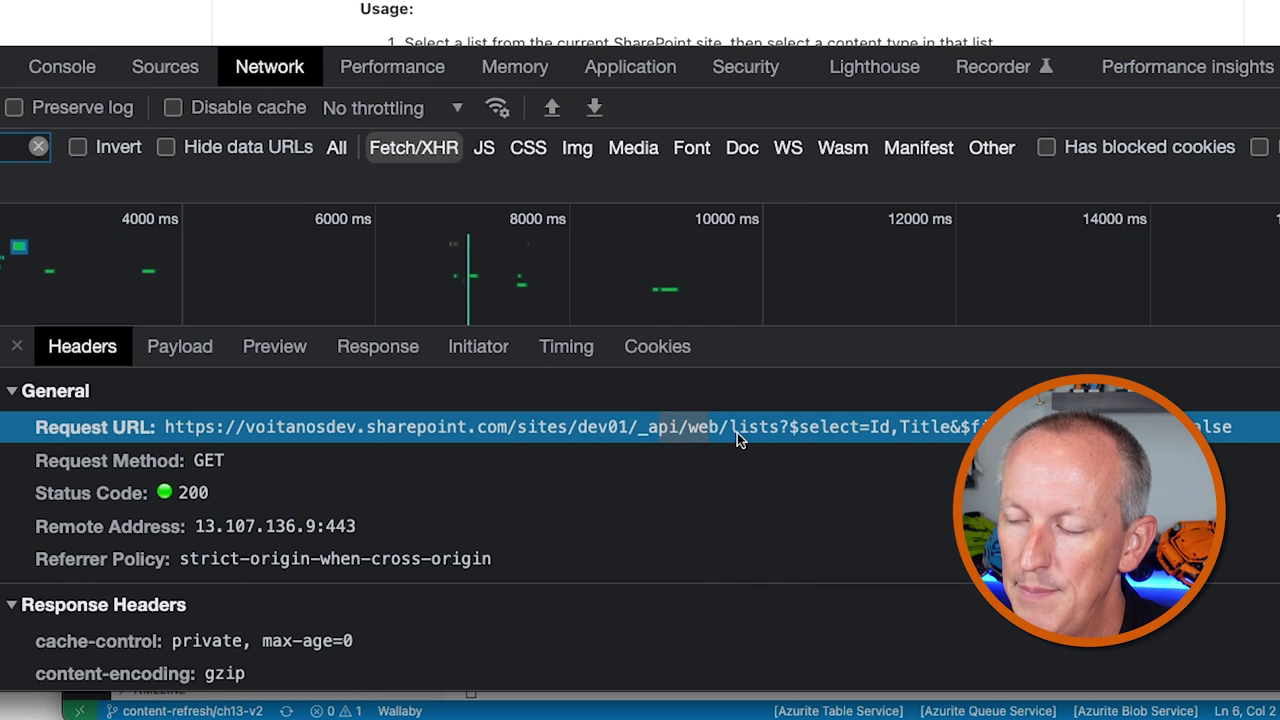
pyautogui.moveTo(730, 432); pyautogui.dragTo(778, 428)
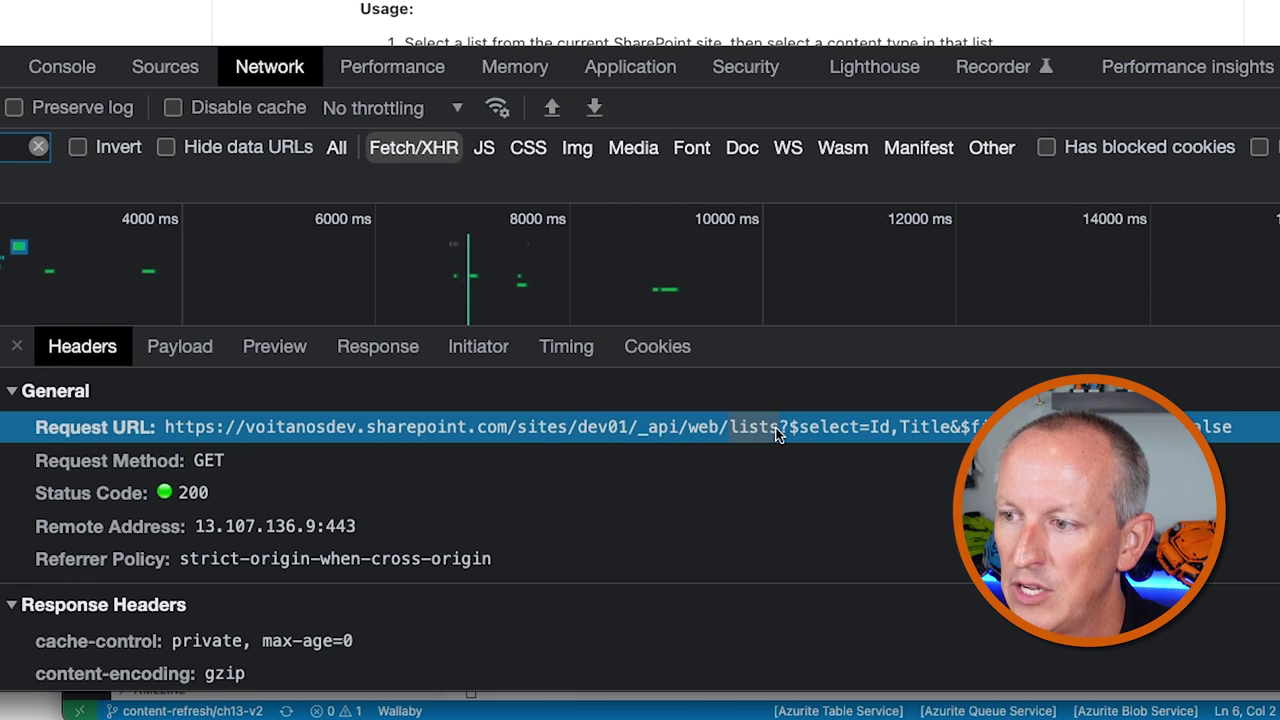
pyautogui.moveTo(868, 428); pyautogui.dragTo(951, 430)
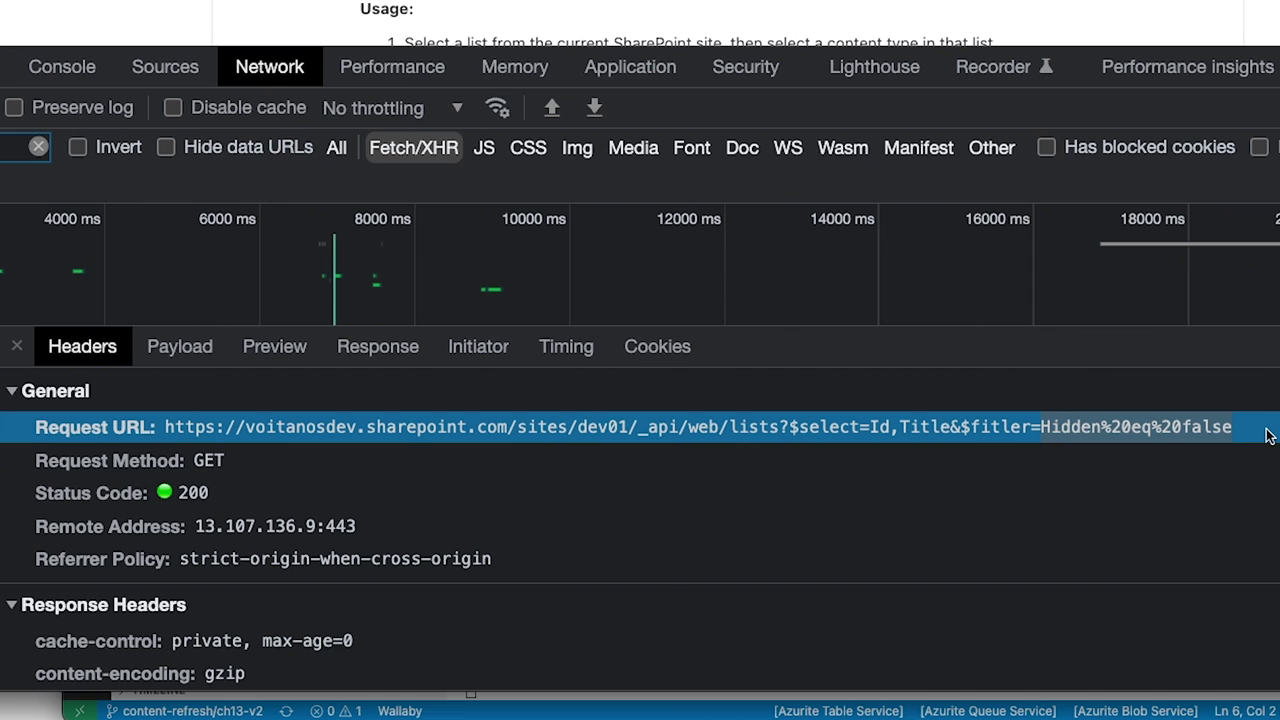
# - Review the lists request's query parameters and JSON preview, expanding list entry 20
pyautogui.click(182, 346)
pyautogui.click(268, 354)
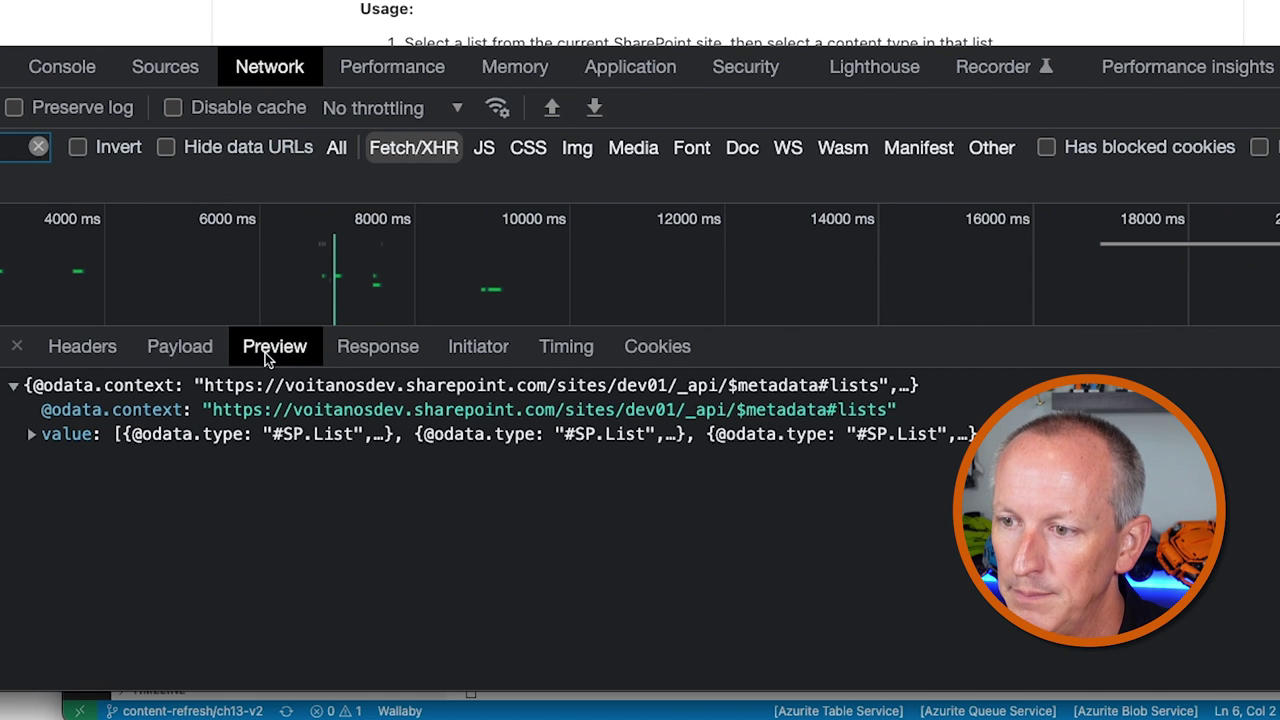
pyautogui.click(55, 434)
pyautogui.scroll(-5, 127, 514)
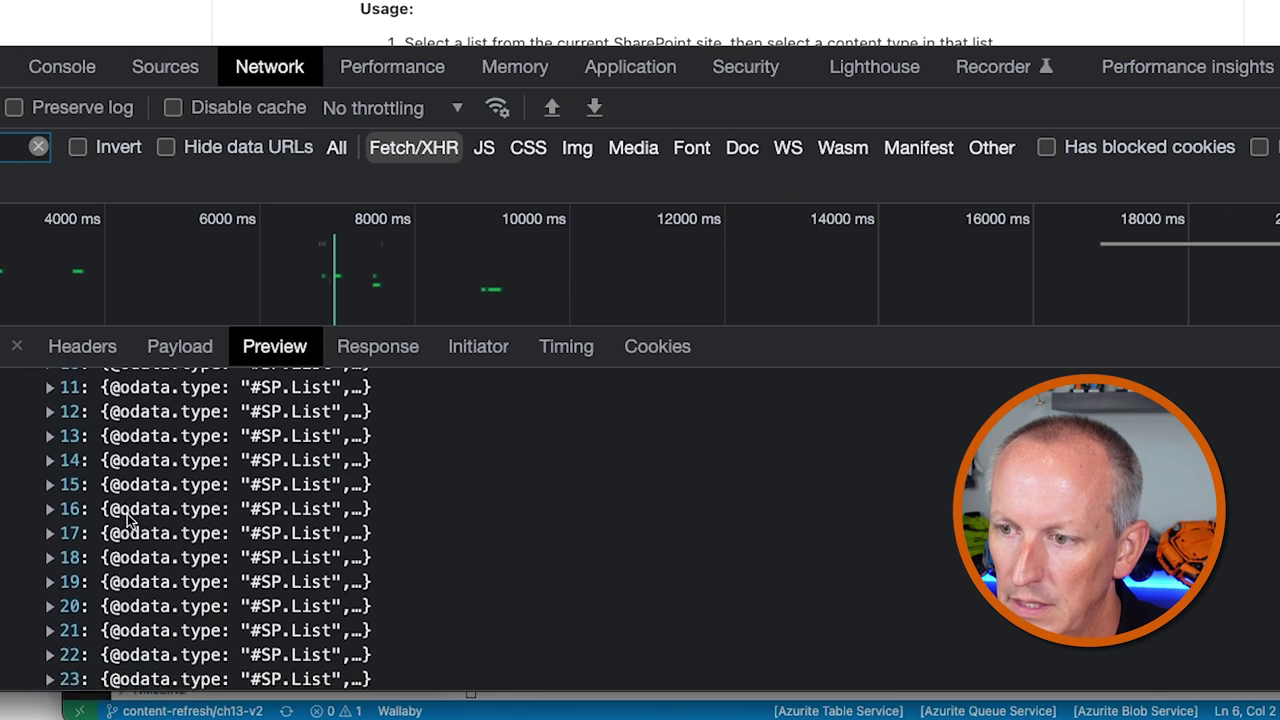
pyautogui.click(51, 486)
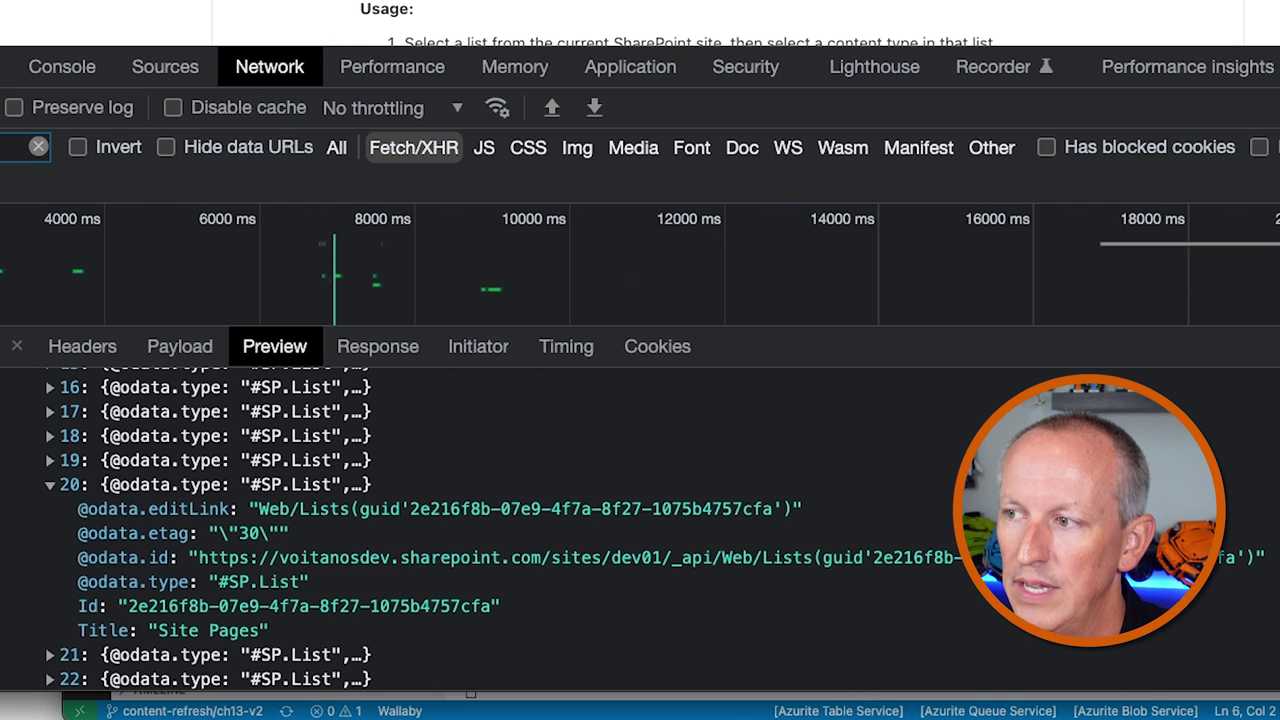
pyautogui.scroll(-3, 207, 10)
pyautogui.scroll(-2, 640, 20)
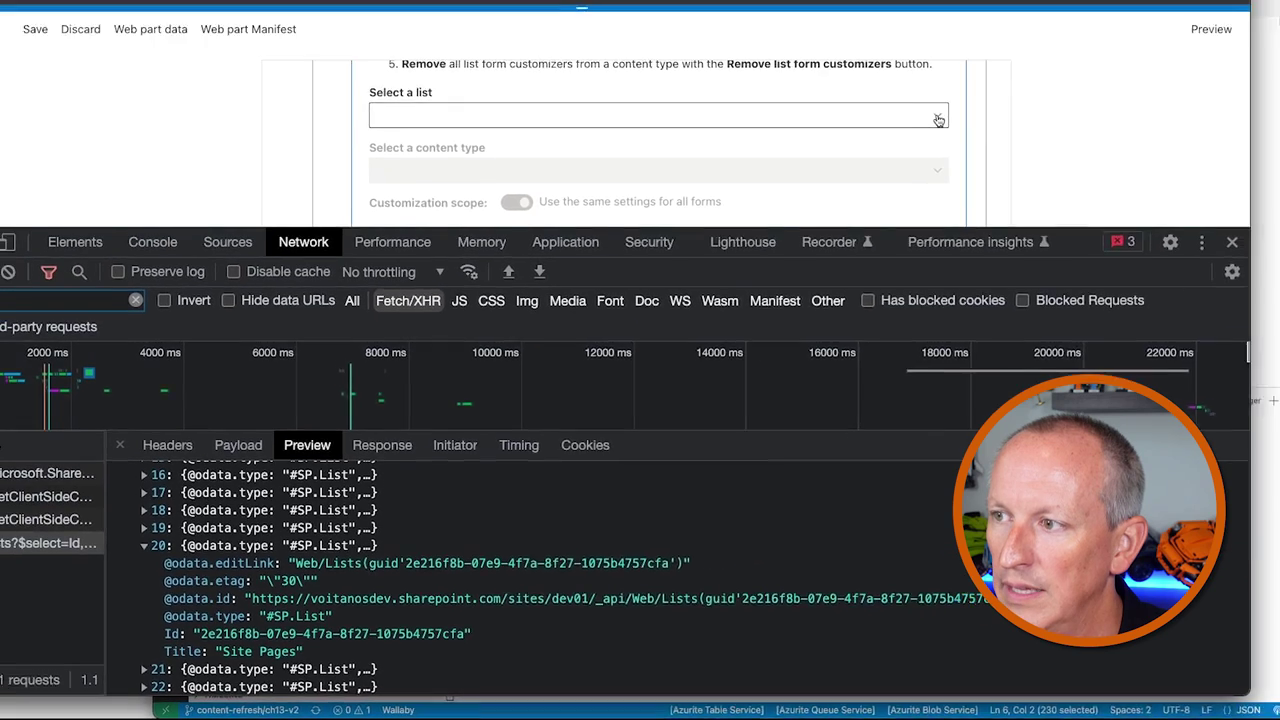
pyautogui.click(887, 175)
pyautogui.scroll(-5, 267, 180)
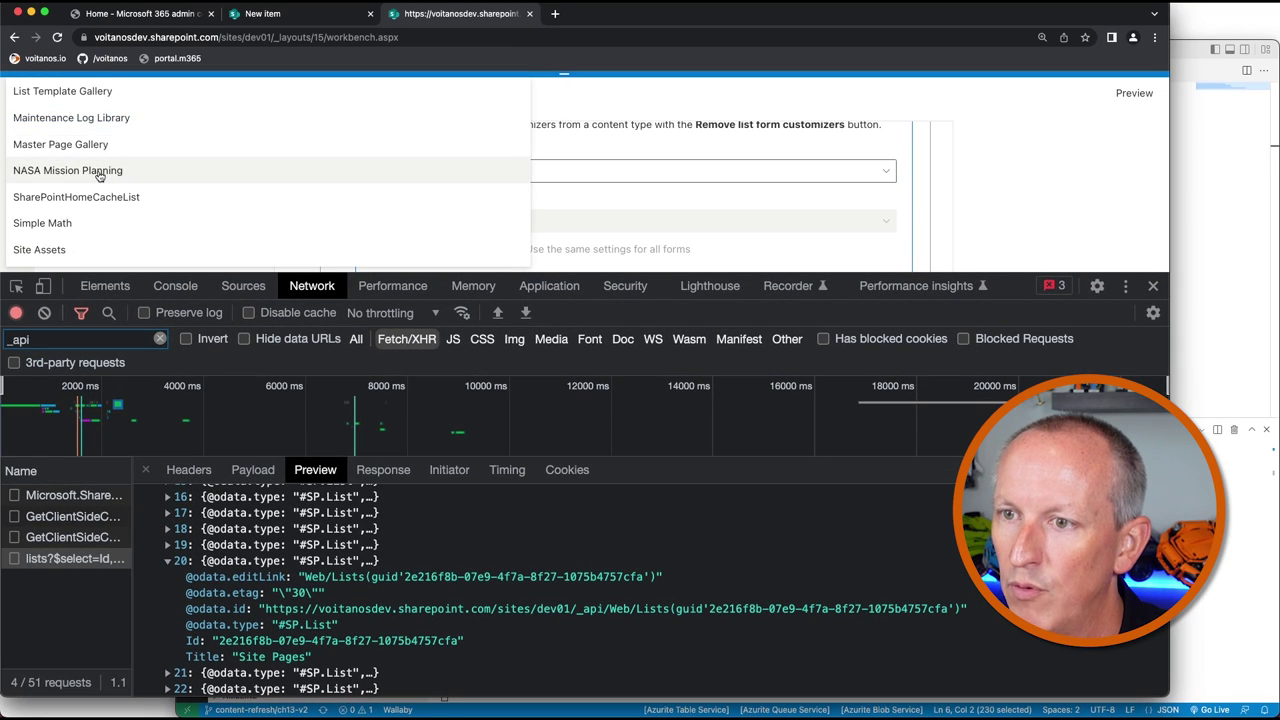
# - Choose NASA Mission Planning in the manager and inspect the contenttypes request's headers and full URL
pyautogui.click(98, 175)
pyautogui.click(404, 225)
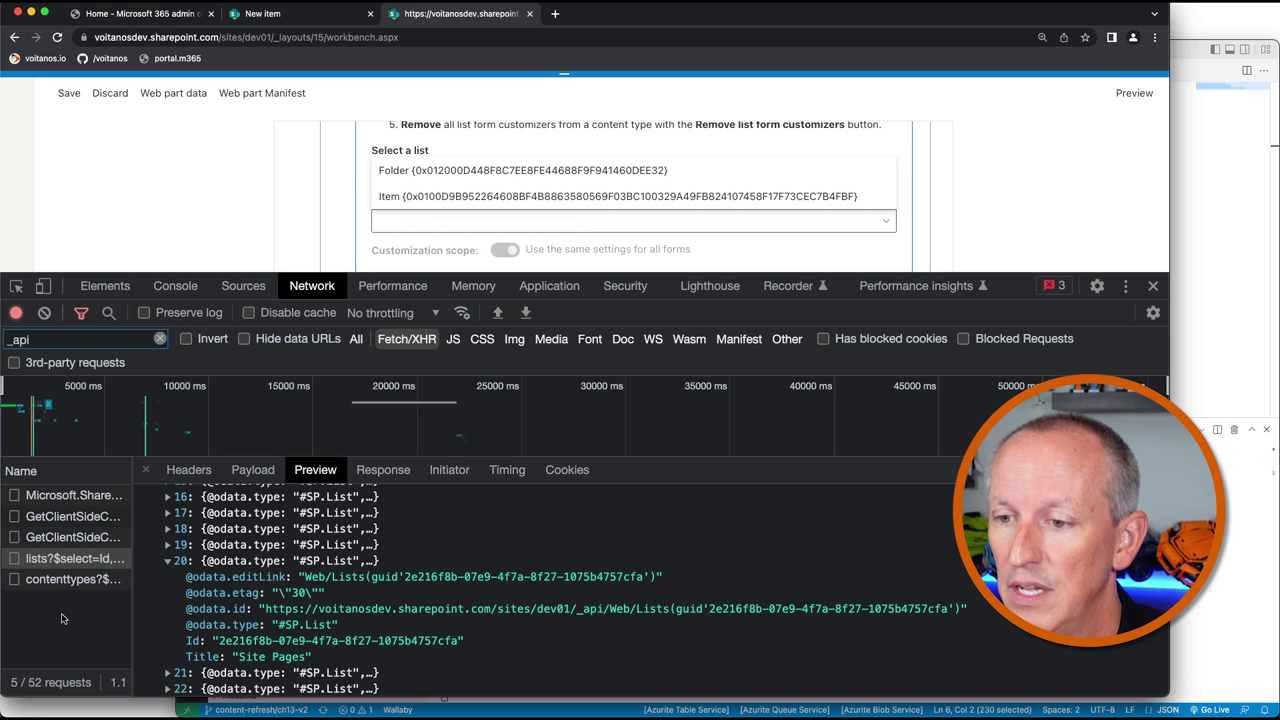
pyautogui.click(62, 614)
pyautogui.click(147, 470)
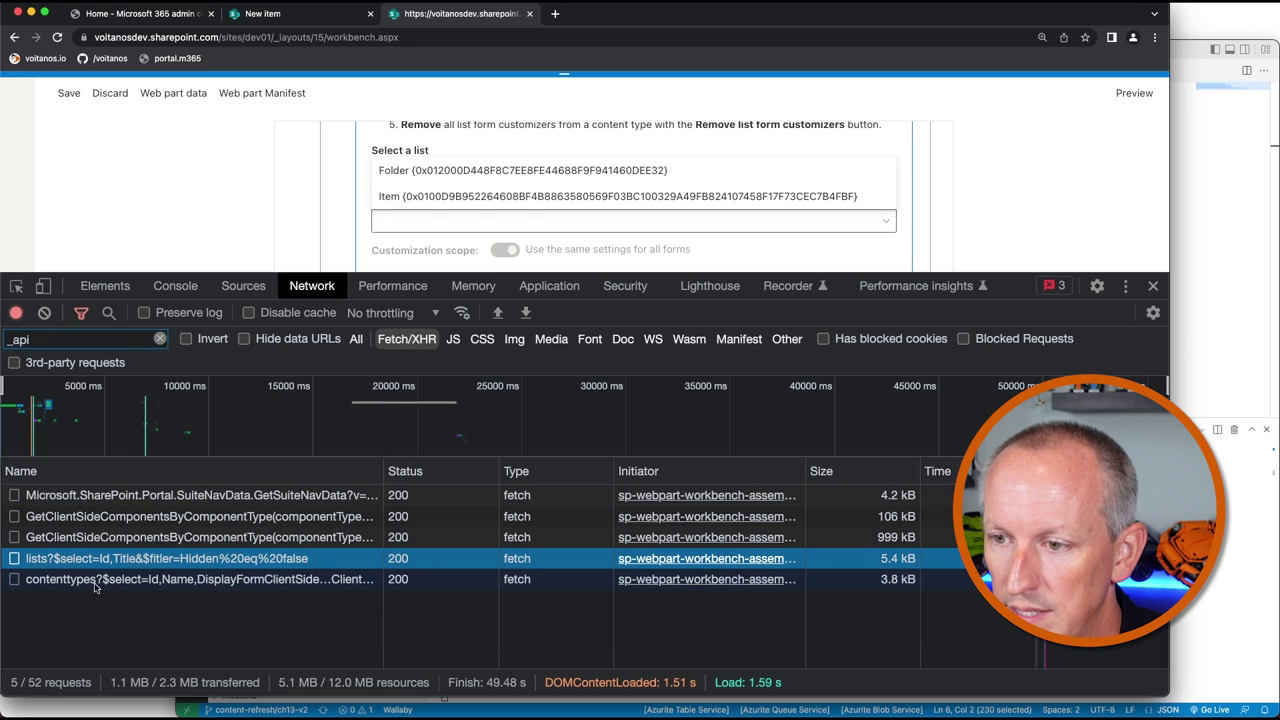
pyautogui.click(62, 580)
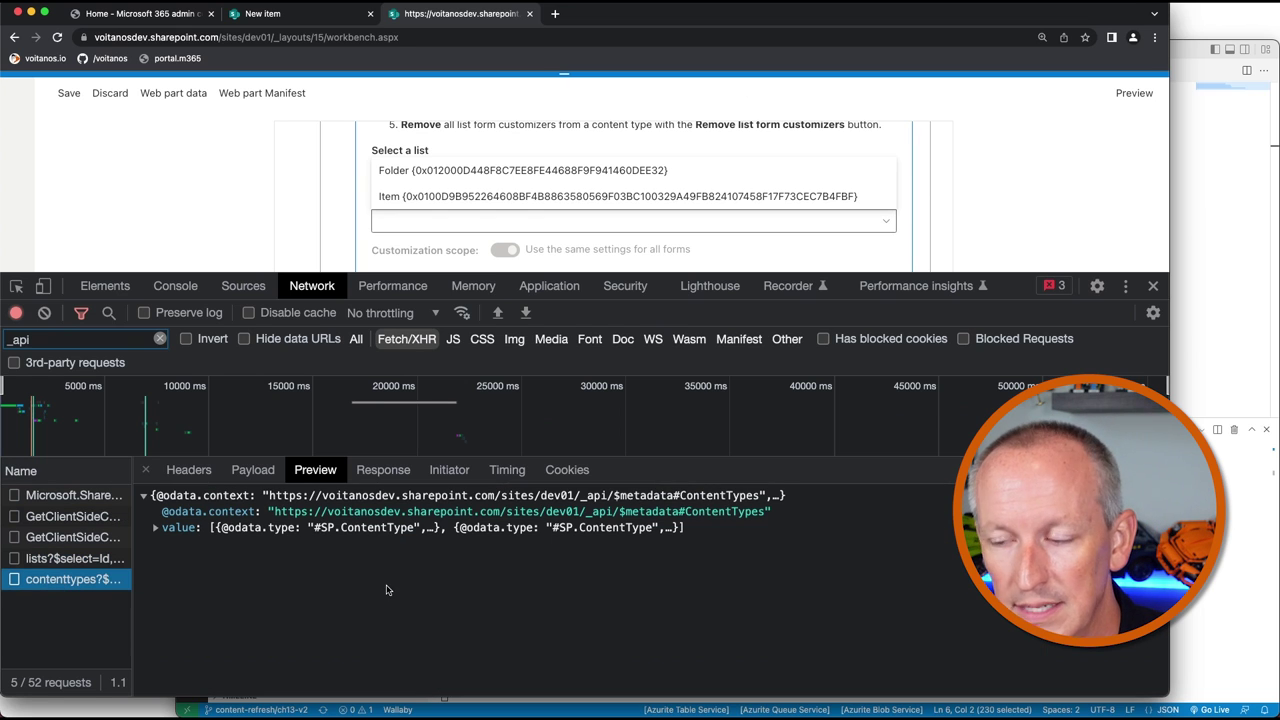
pyautogui.click(188, 470)
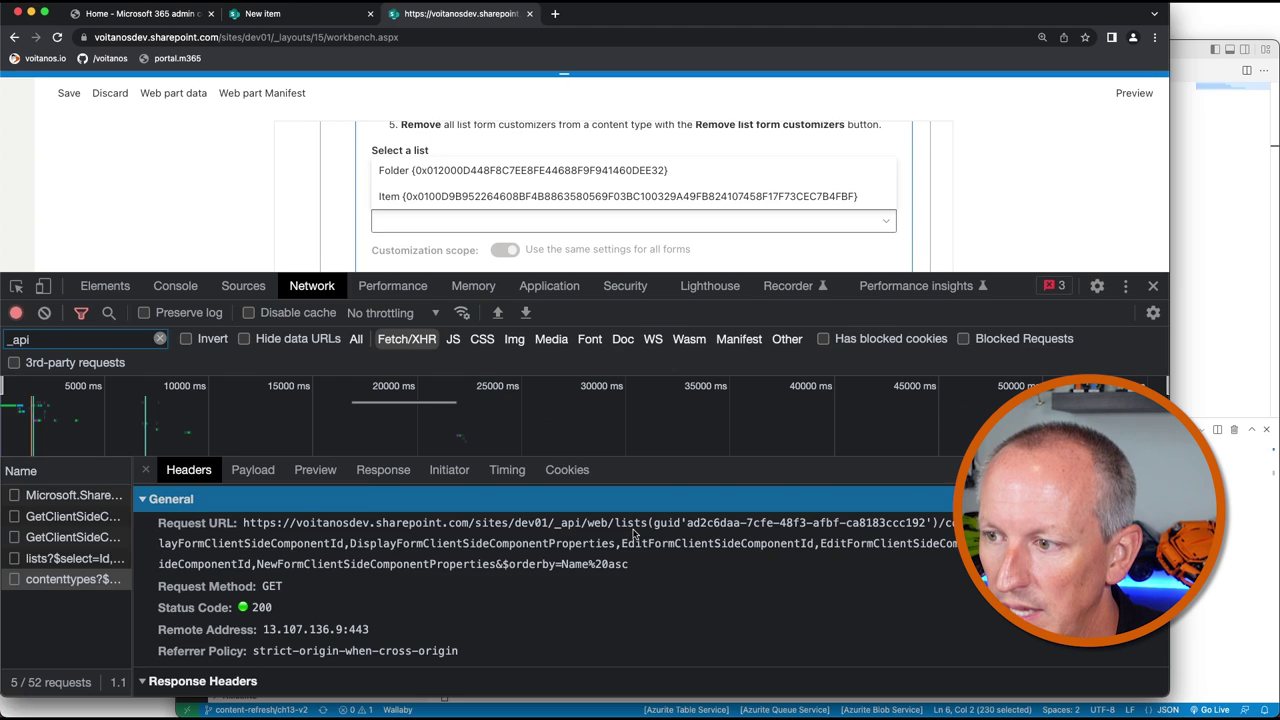
pyautogui.tripleClick(640, 524)
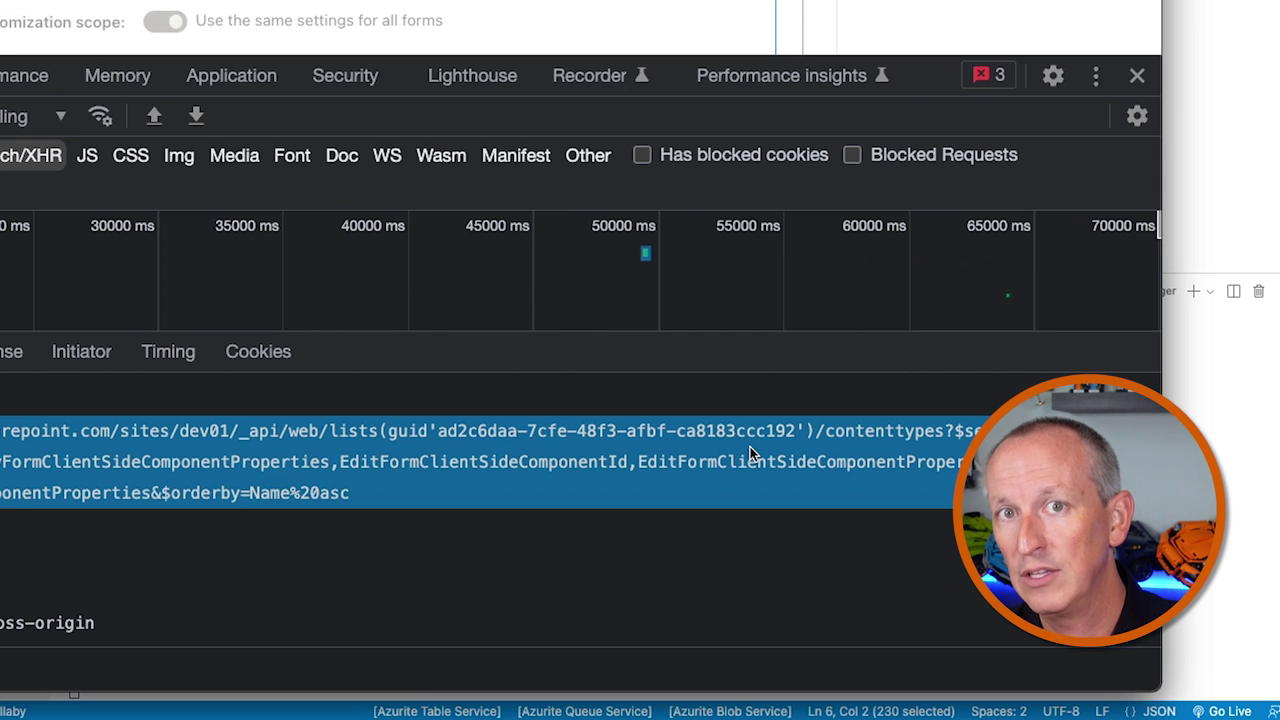
pyautogui.moveTo(825, 435); pyautogui.dragTo(883, 435)
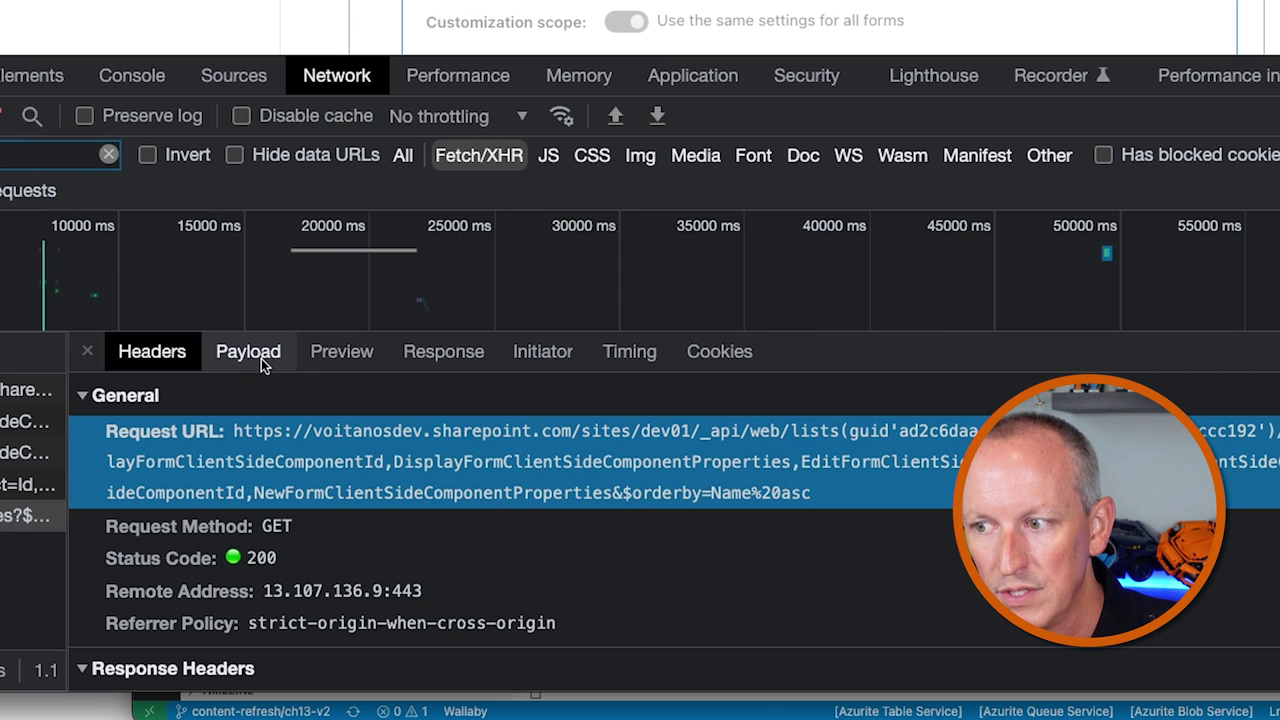
# - Preview the contenttypes response and expand entry 1, Item, showing its empty customizer IDs
pyautogui.click(341, 352)
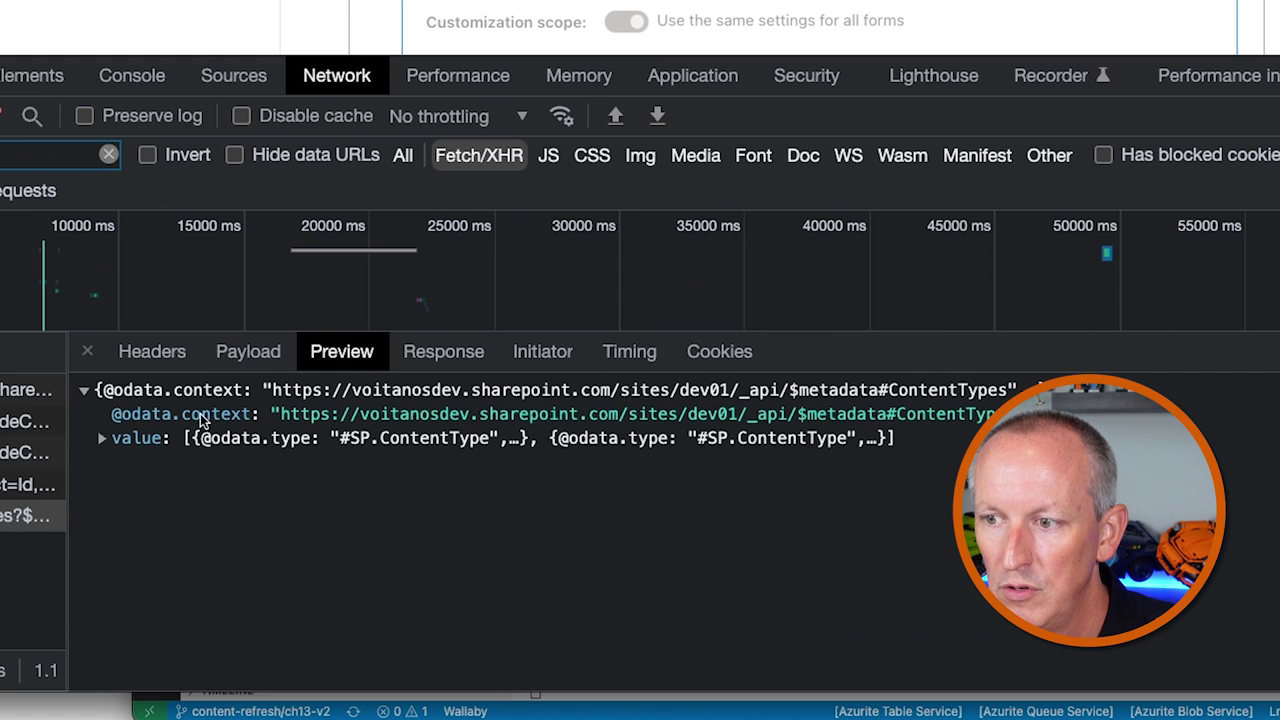
pyautogui.click(108, 440)
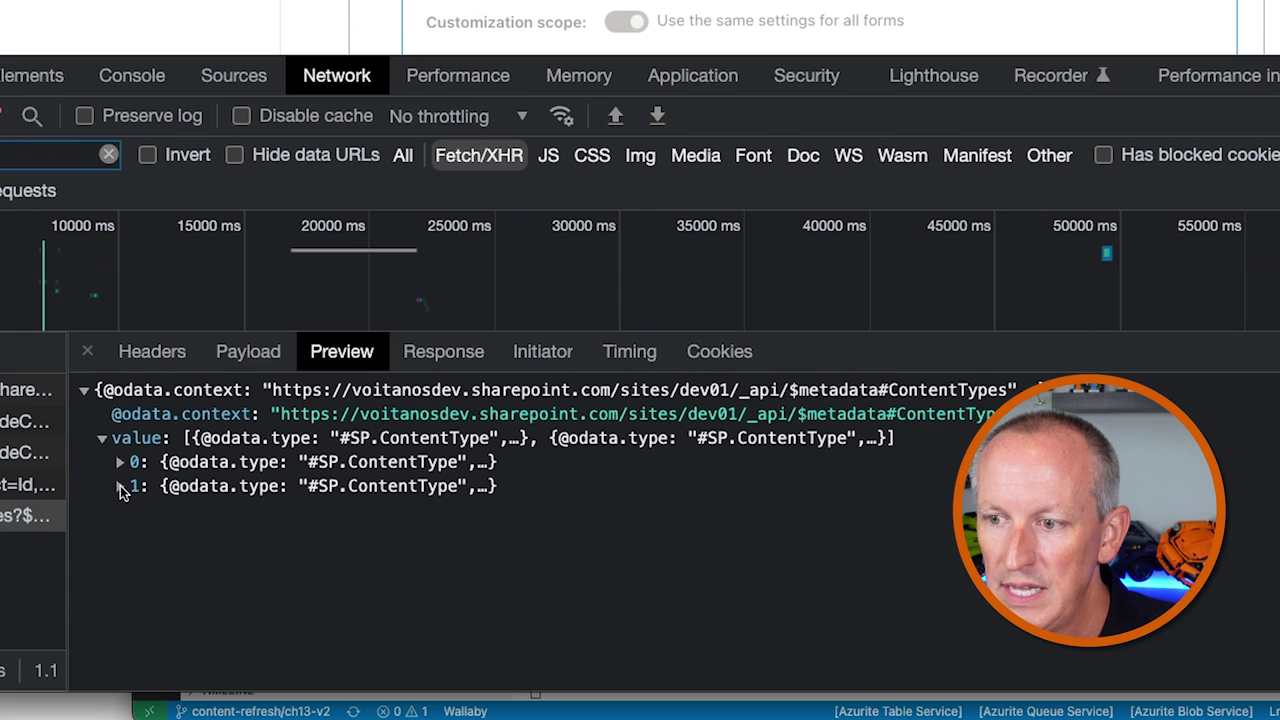
pyautogui.click(120, 485)
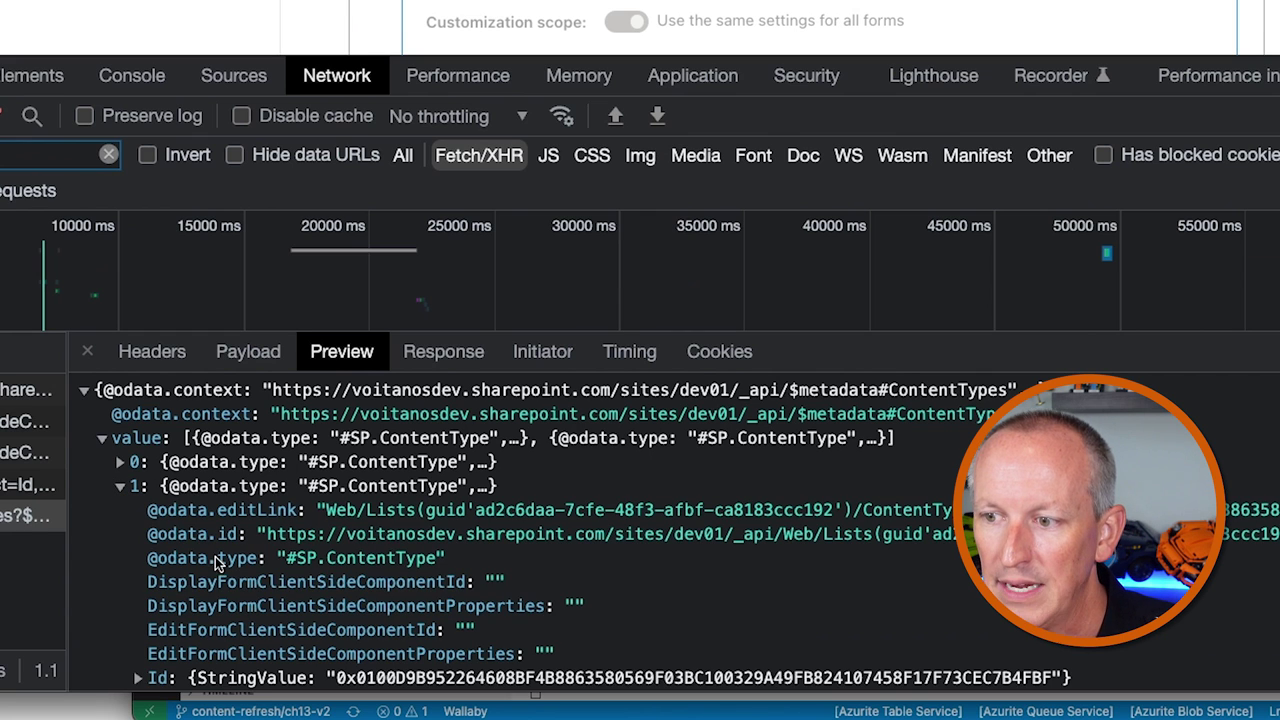
pyautogui.scroll(-2, 363, 564)
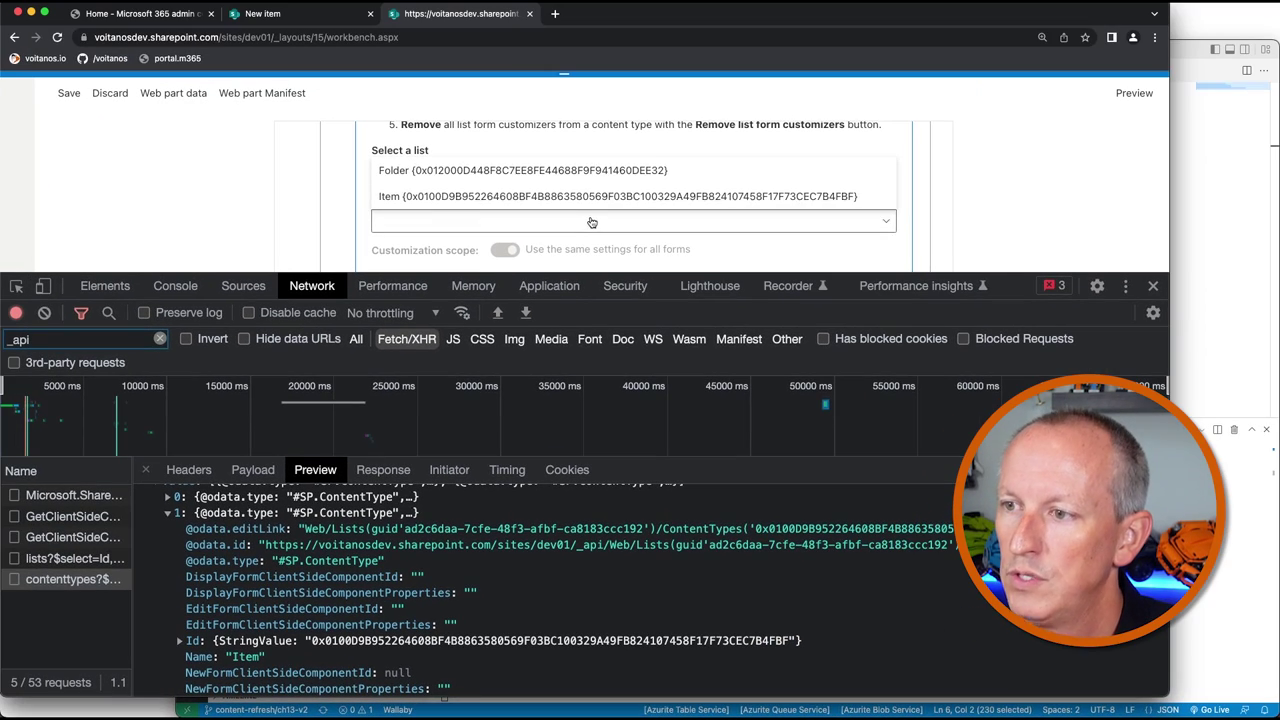
# - Choose the Item content type and paste the column-name JSON from VS Code into the properties field
pyautogui.click(591, 222)
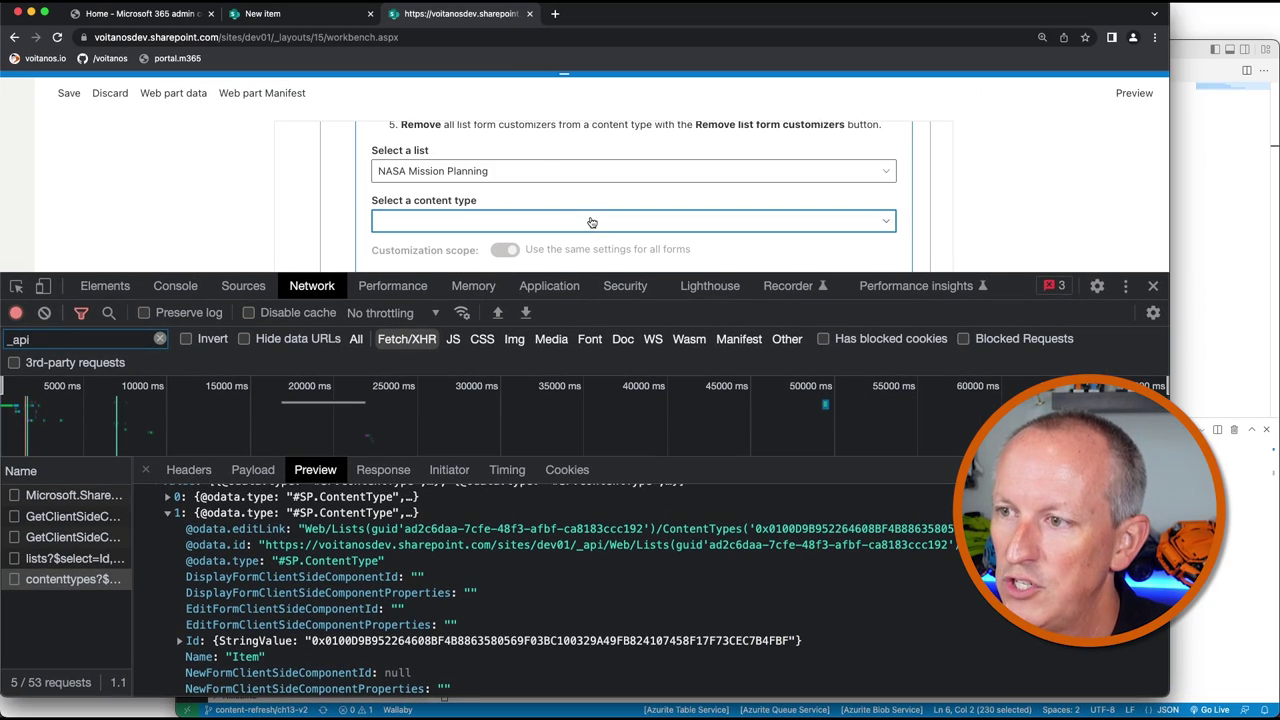
pyautogui.click(530, 221)
pyautogui.click(475, 203)
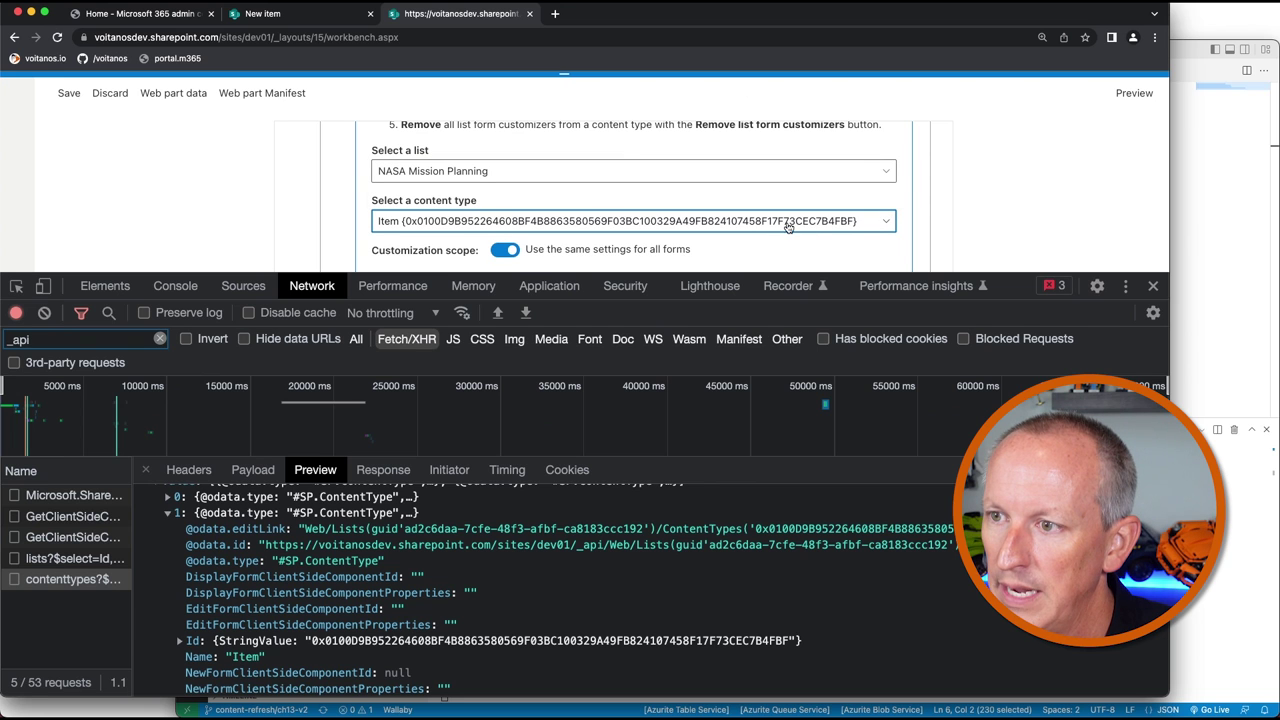
pyautogui.click(1190, 204)
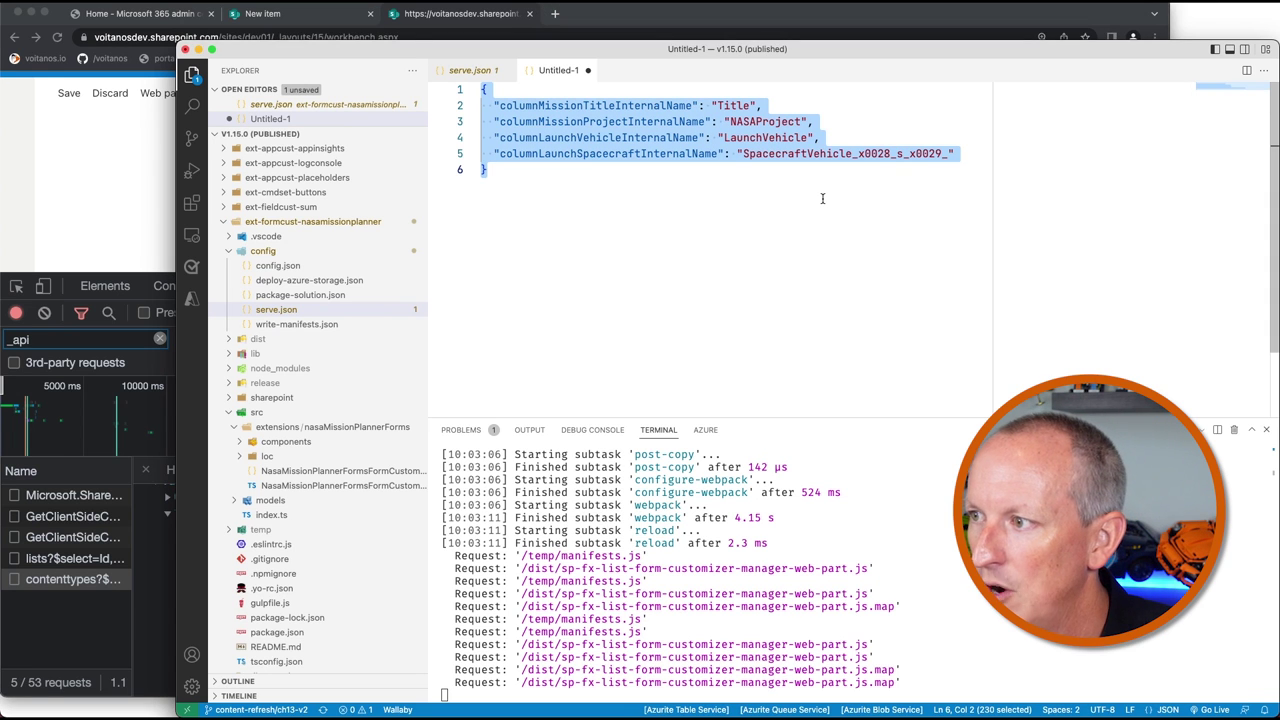
pyautogui.click(460, 14)
pyautogui.scroll(-3, 458, 192)
pyautogui.scroll(-1, 458, 192)
pyautogui.click(449, 208)
pyautogui.write('{   "columnMissionTitleInternalName": "Title",   "columnMissionProjectInternalName": "NASAProject",   "columnLaunchVehicleInternalName": "LaunchVehicle",   "columnLaunchSpacecraftInternalName": "SpacecraftVehicle_x0028_s_x0029_" }')
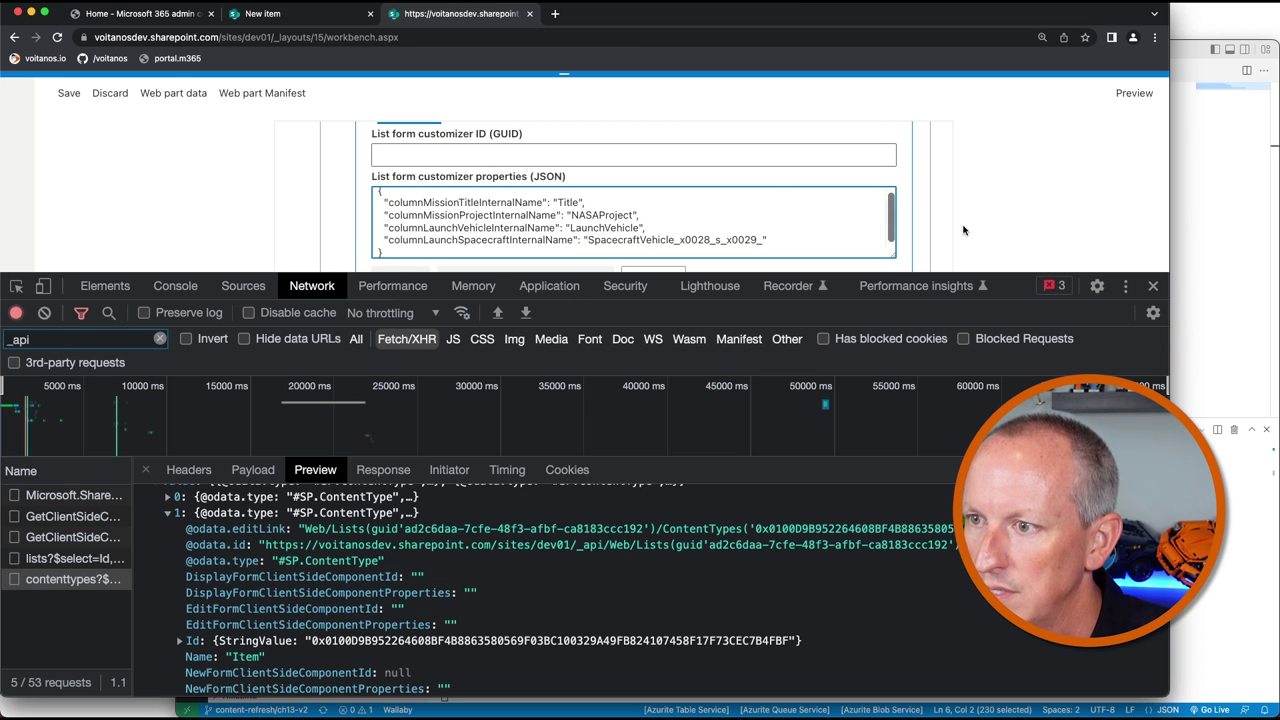
# - Copy the componentId GUID 83b00a82-14e1-4f2c-bbfa-b74cdf5226fb from serve.json into the form customizer ID field
pyautogui.press('super+Tab')
pyautogui.click(488, 78)
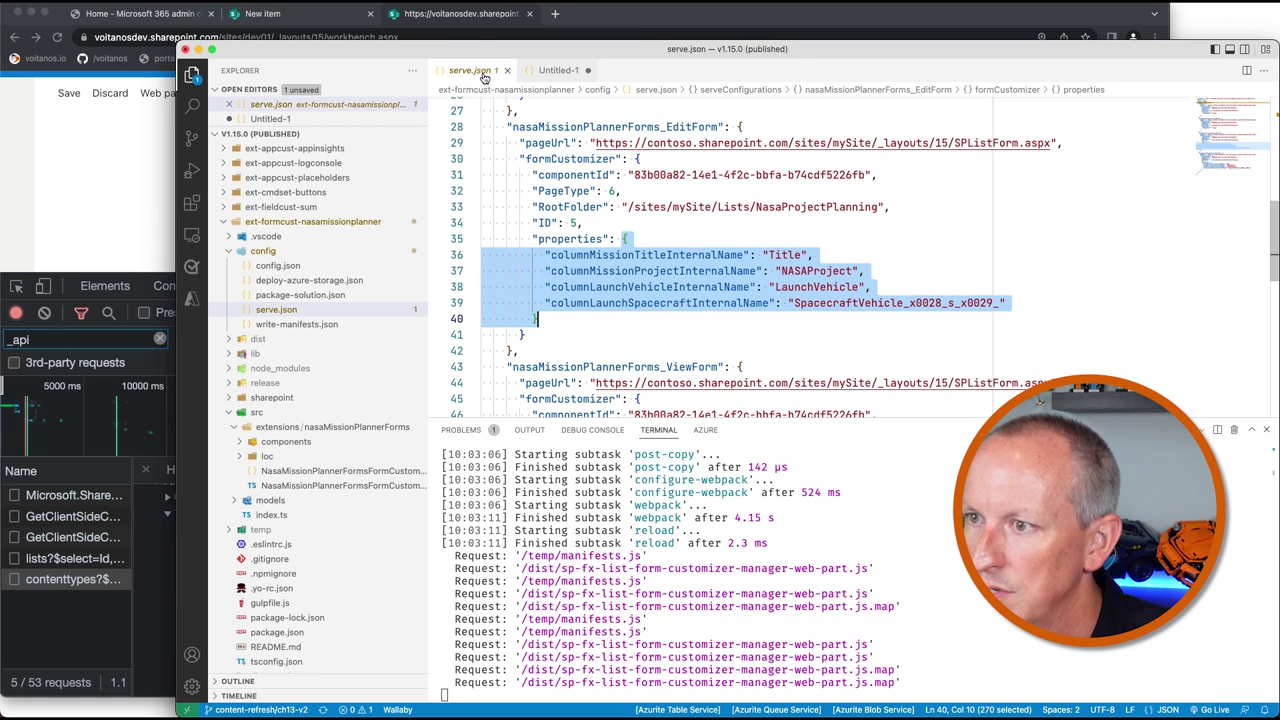
pyautogui.moveTo(633, 172); pyautogui.dragTo(676, 172)
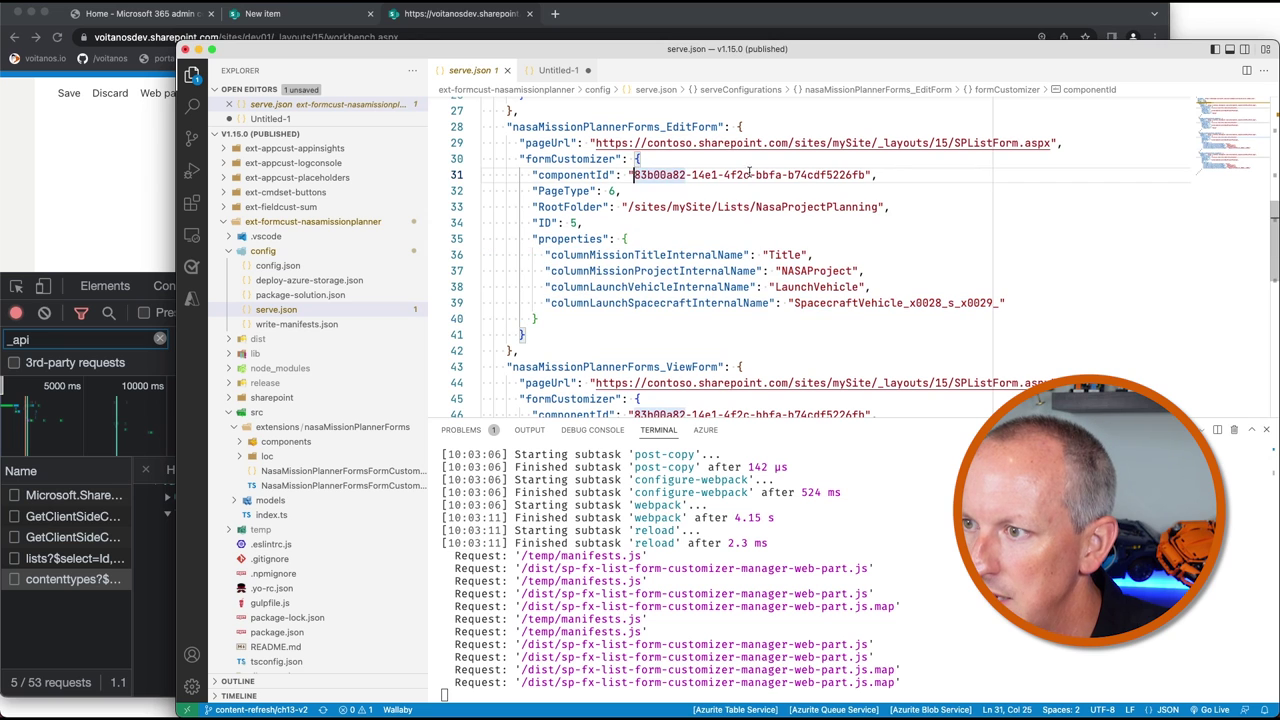
pyautogui.moveTo(873, 174); pyautogui.dragTo(866, 174)
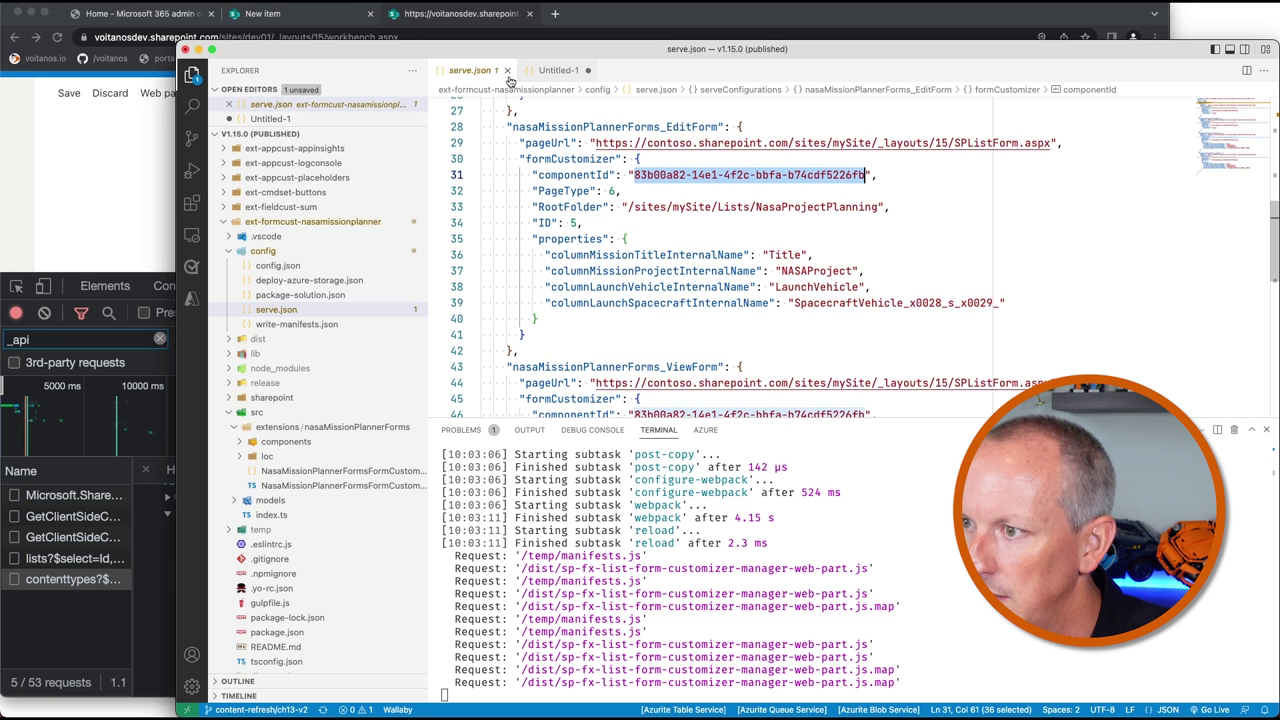
pyautogui.press('super+Tab')
pyautogui.click(506, 146)
pyautogui.press('super+v')
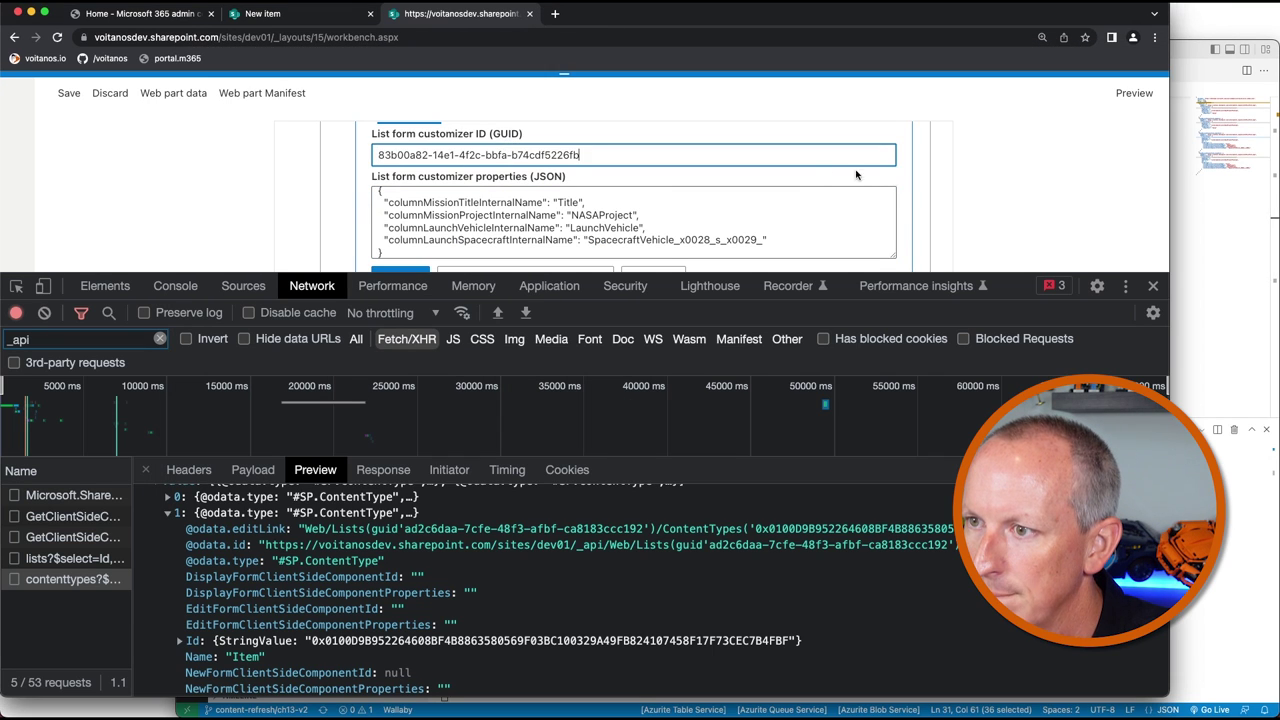
pyautogui.scroll(-2, 506, 160)
# - Save the customizer binding and check the new contenttypes request's POST method and URL in its Headers
pyautogui.click(403, 201)
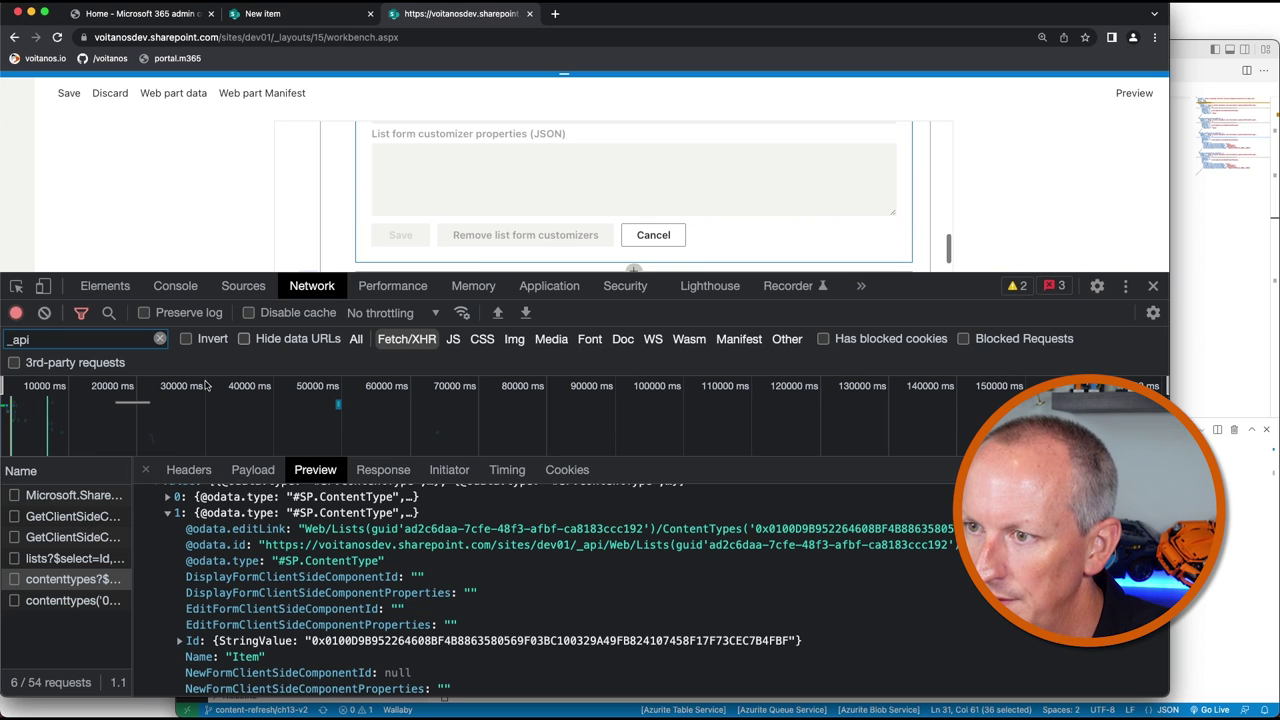
pyautogui.click(48, 601)
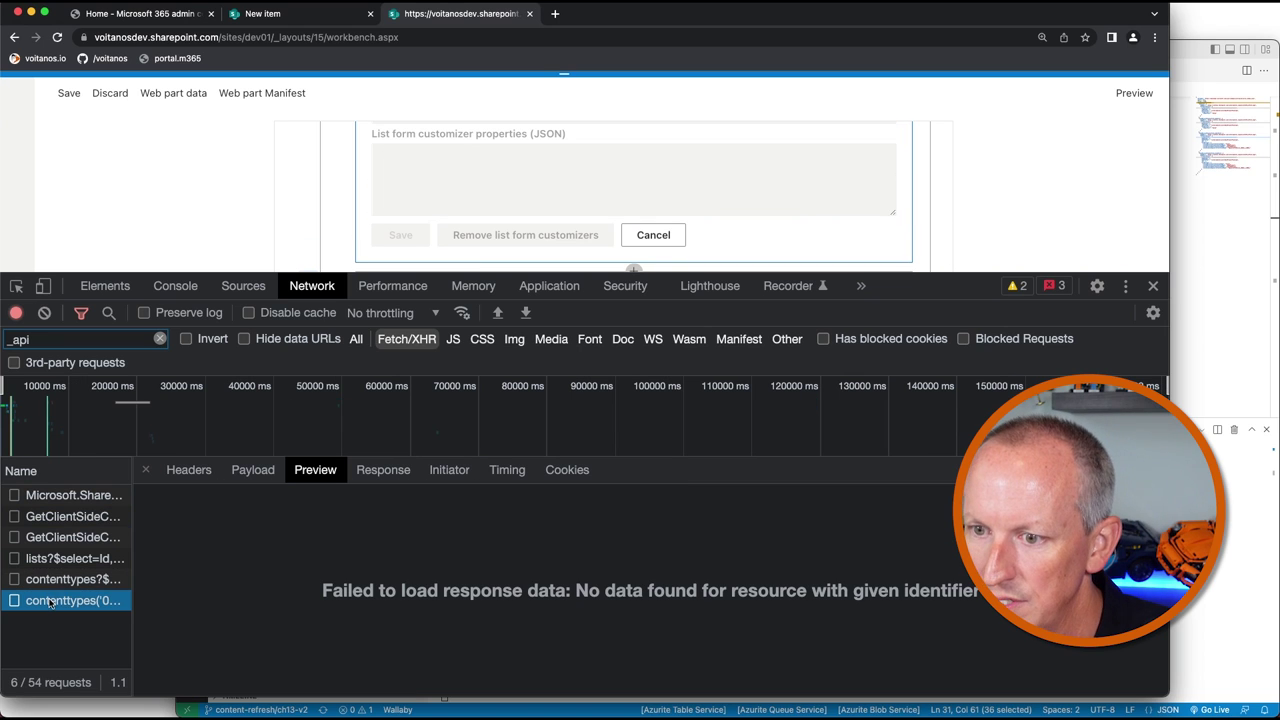
pyautogui.click(190, 471)
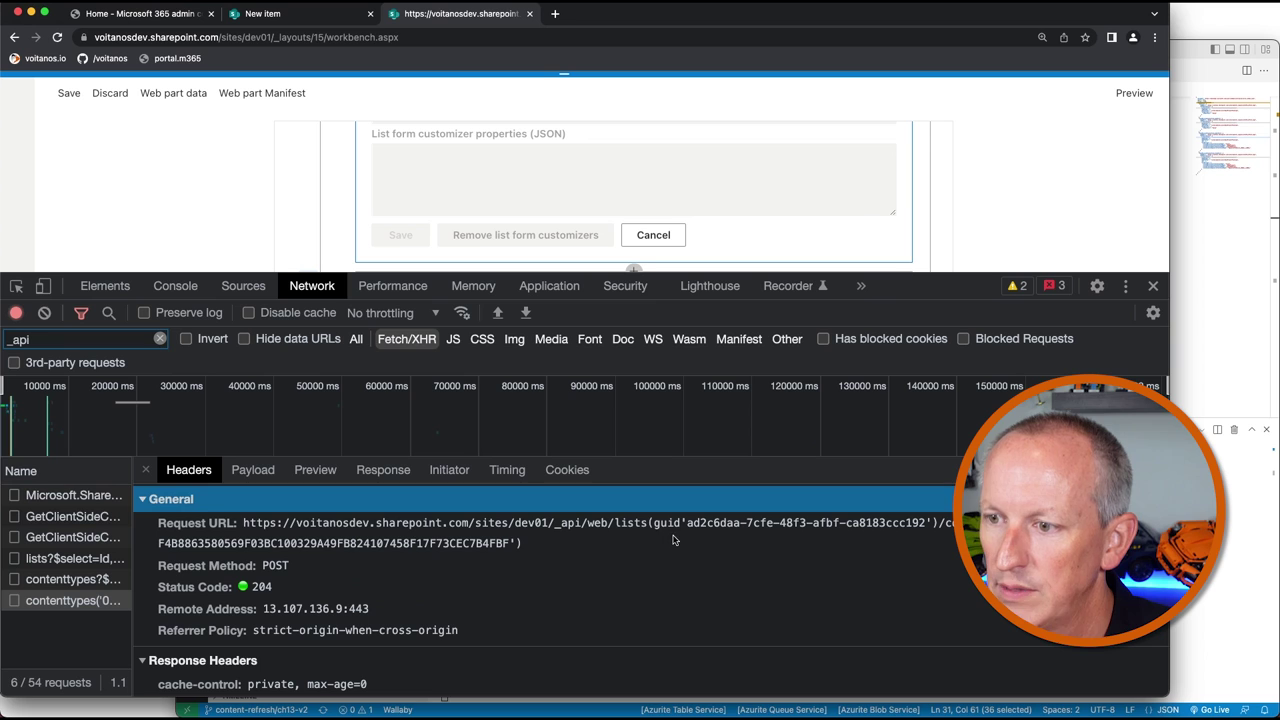
pyautogui.click(337, 570)
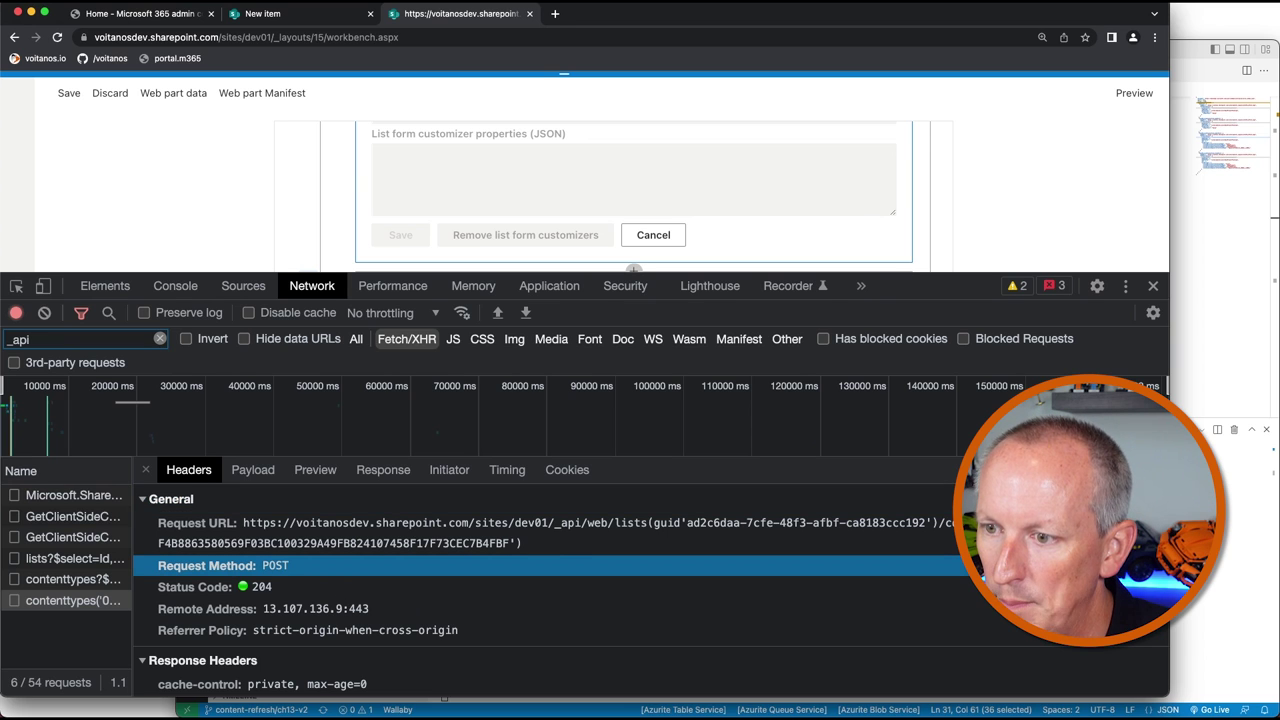
pyautogui.click(300, 525)
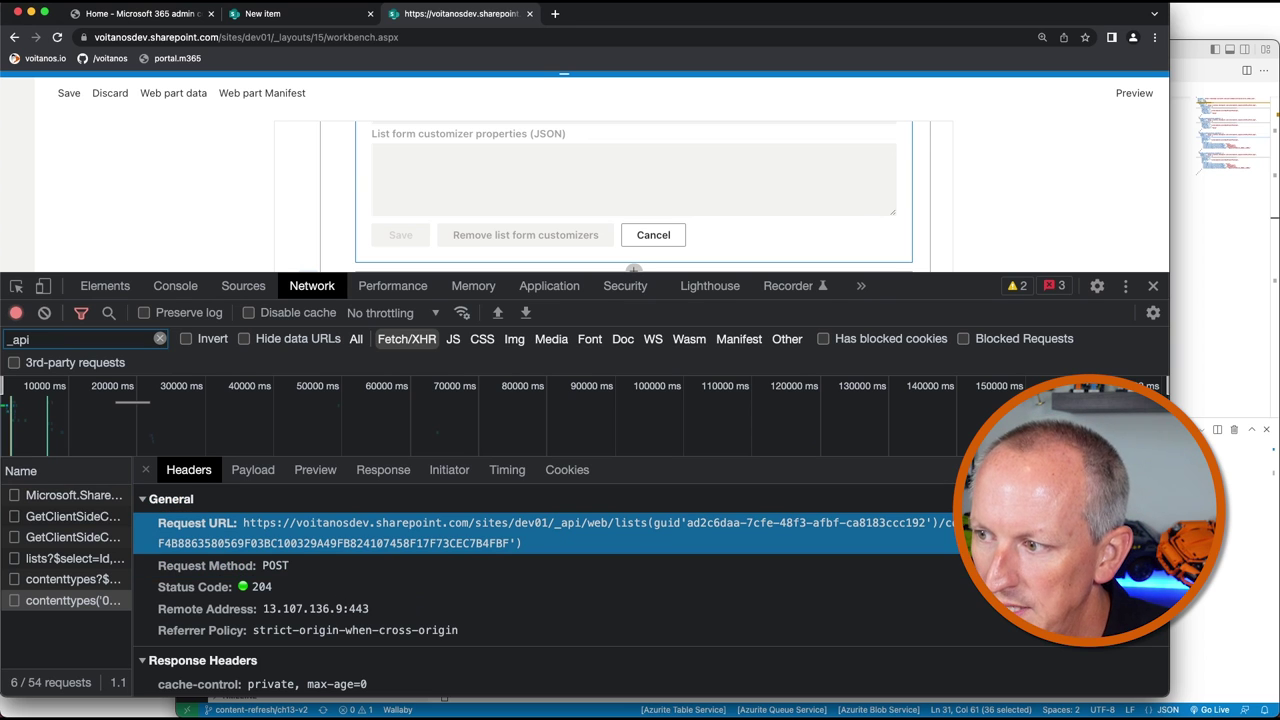
# - Expand the request payload showing Display, Edit and New form IDs set to the GUID plus properties JSON
pyautogui.click(268, 477)
pyautogui.click(212, 545)
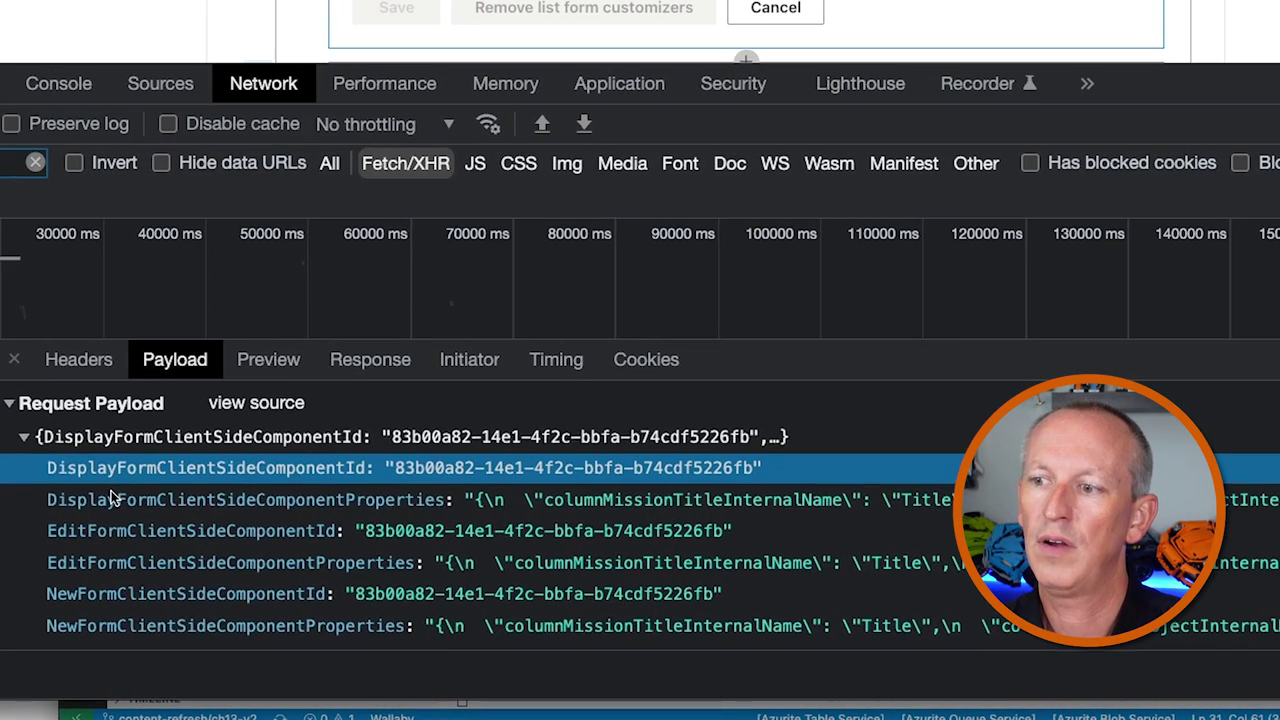
pyautogui.press('Left')
pyautogui.press('Left')
pyautogui.press('Right')
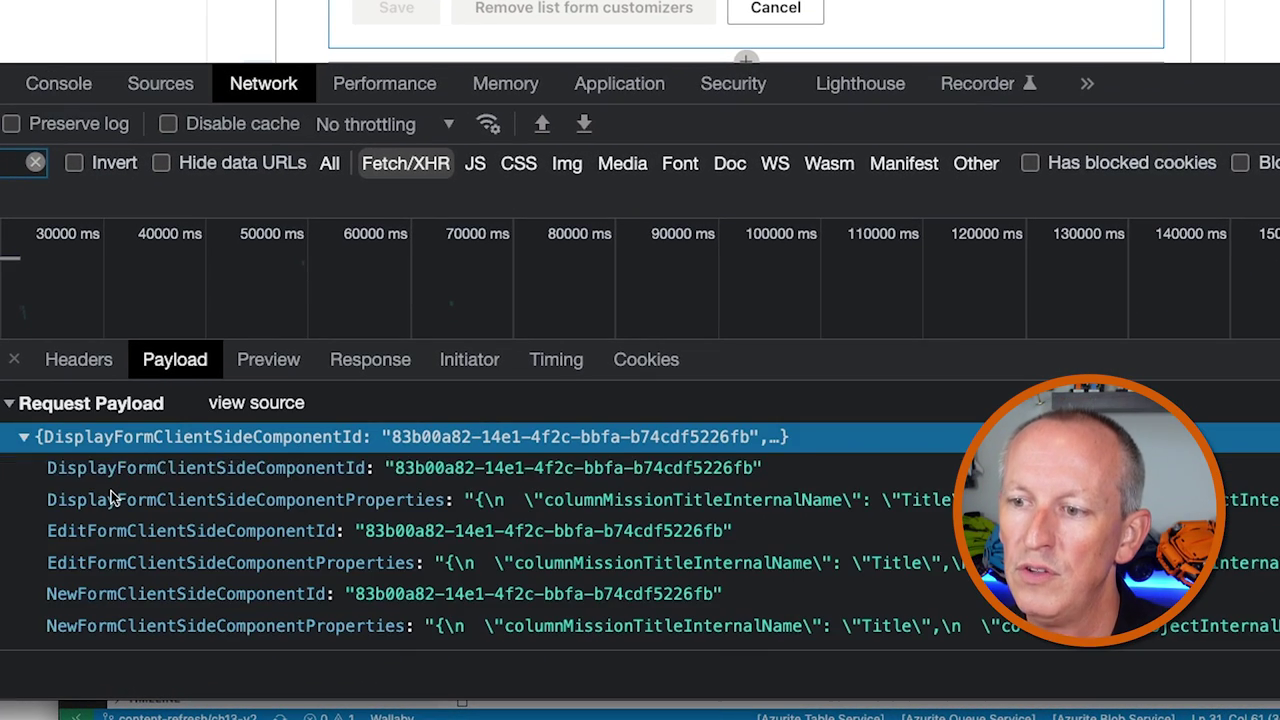
pyautogui.press('Right')
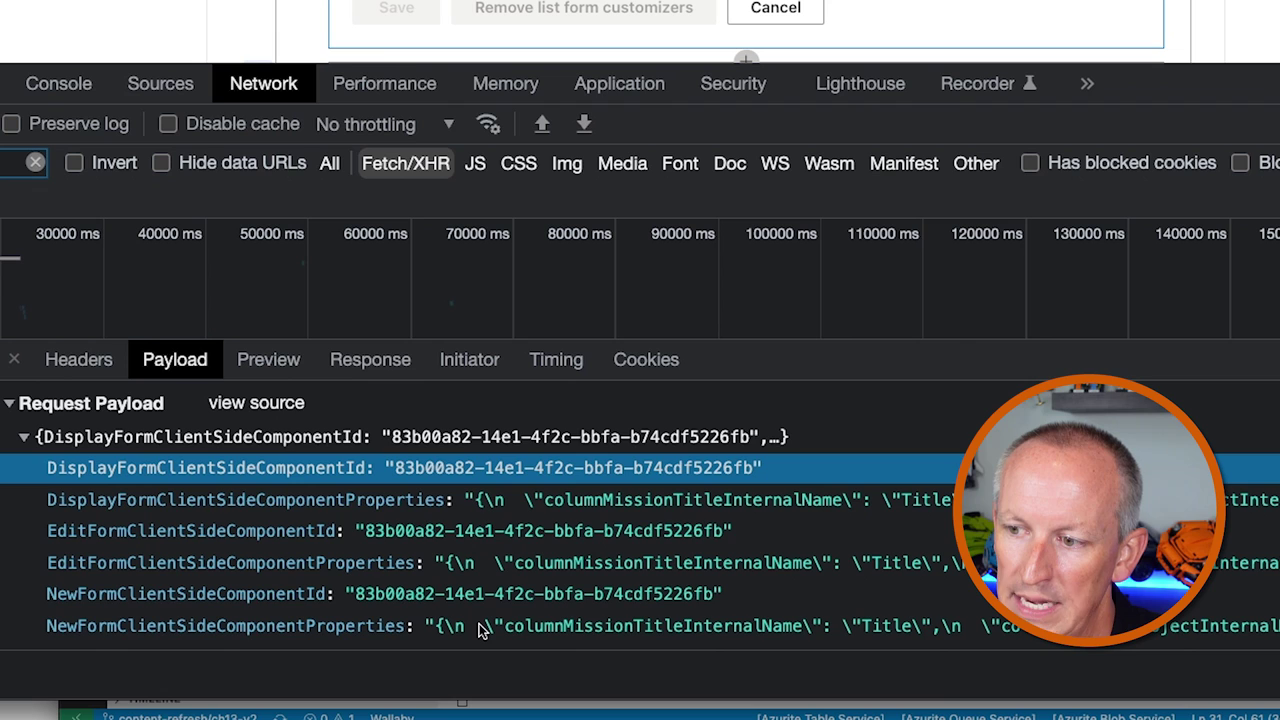
pyautogui.moveTo(480, 628)
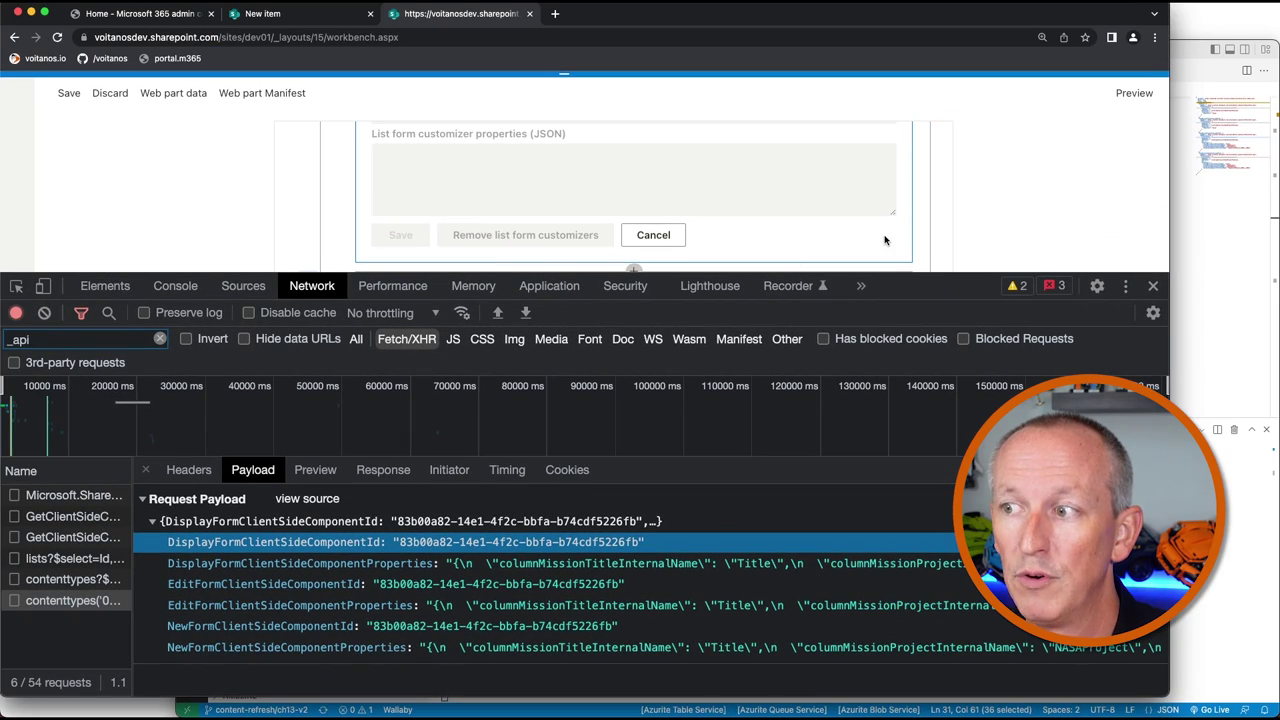
# - Reload the workbench and select the NASA Mission Planning list with its Item content type
pyautogui.click(57, 37)
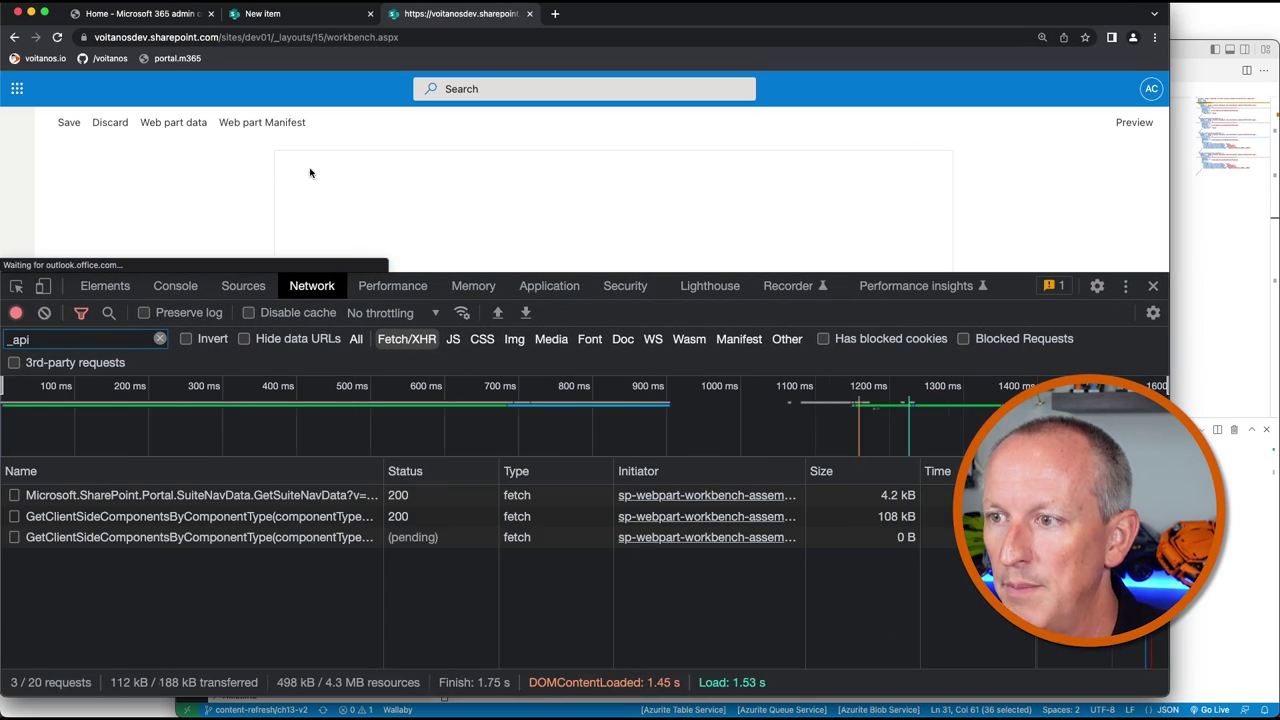
pyautogui.scroll(-5, 491, 218)
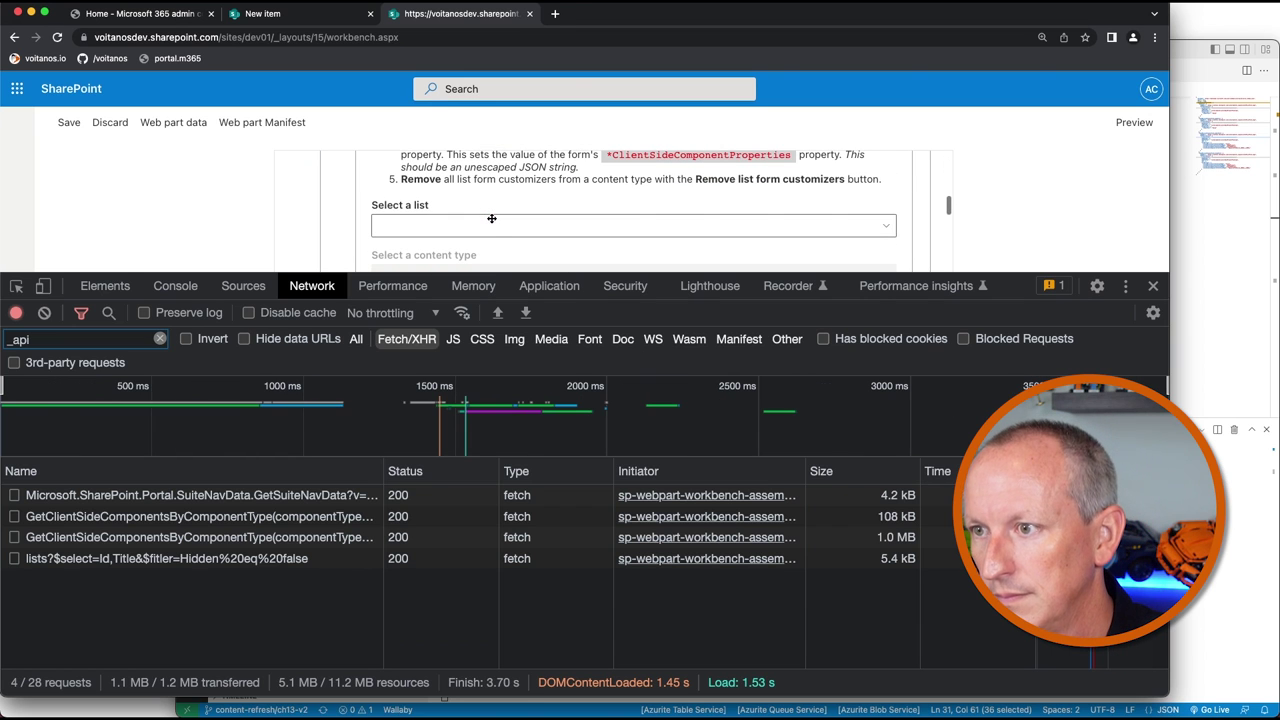
pyautogui.click(463, 228)
pyautogui.scroll(-5, 157, 209)
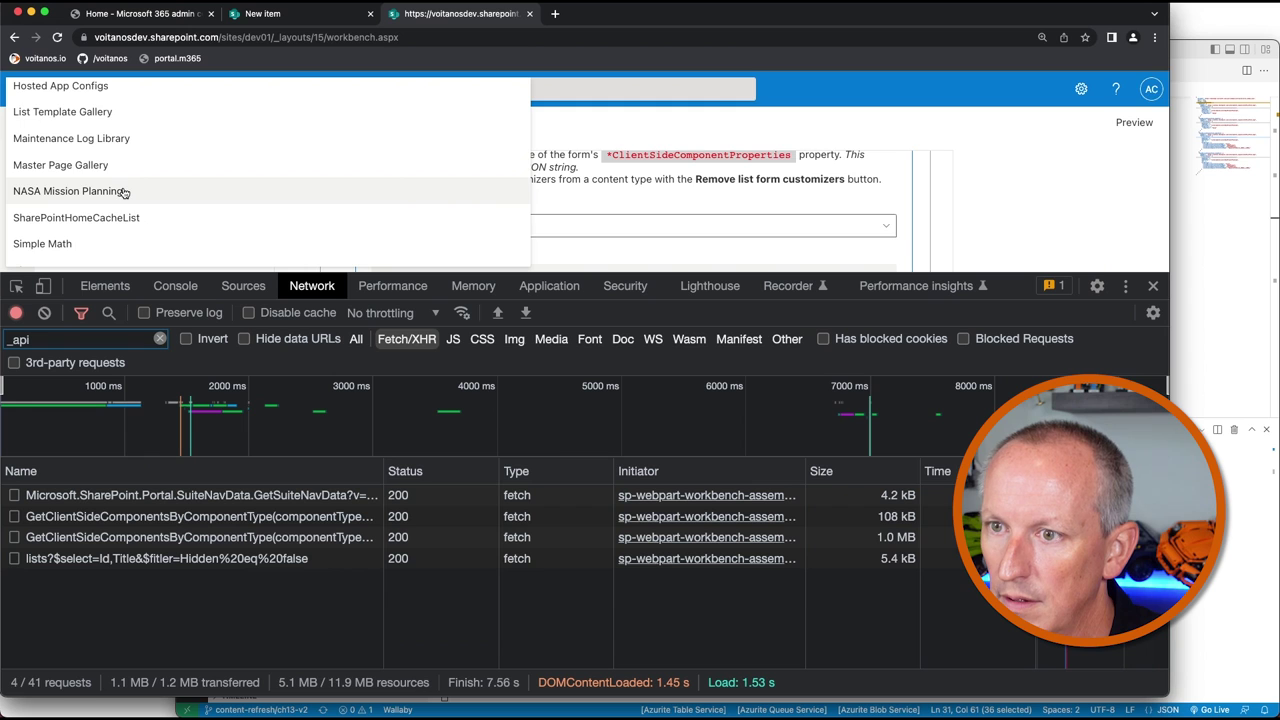
pyautogui.click(126, 192)
pyautogui.scroll(-3, 376, 268)
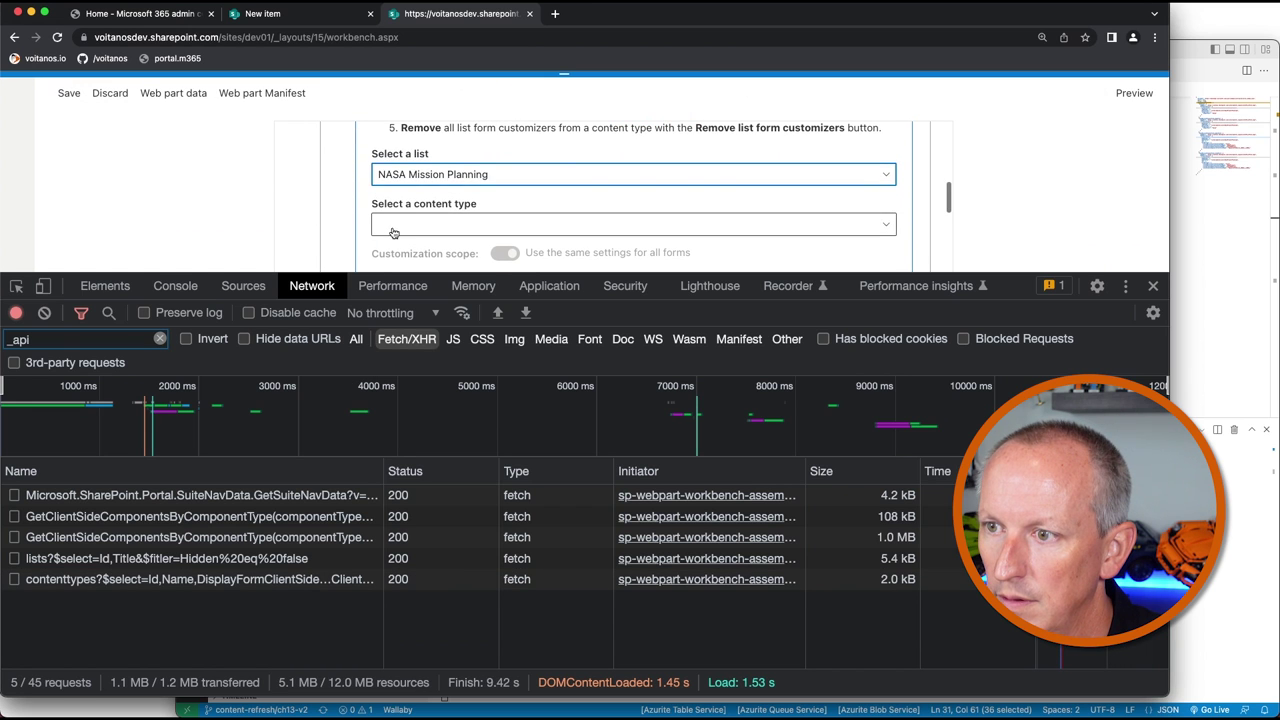
pyautogui.click(410, 222)
pyautogui.click(409, 201)
pyautogui.scroll(-8, 330, 230)
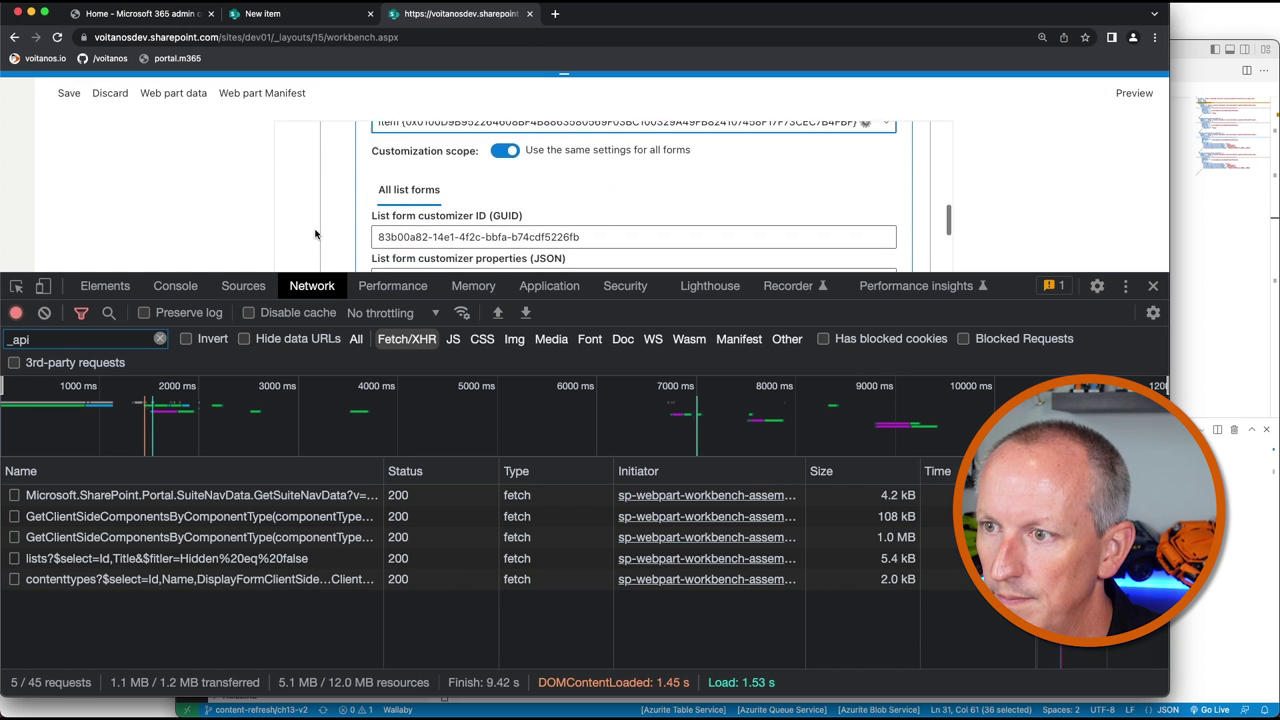
# - Remove the list form customizers and inspect the 204 request's Headers, Preview and empty-field Payload
pyautogui.click(525, 200)
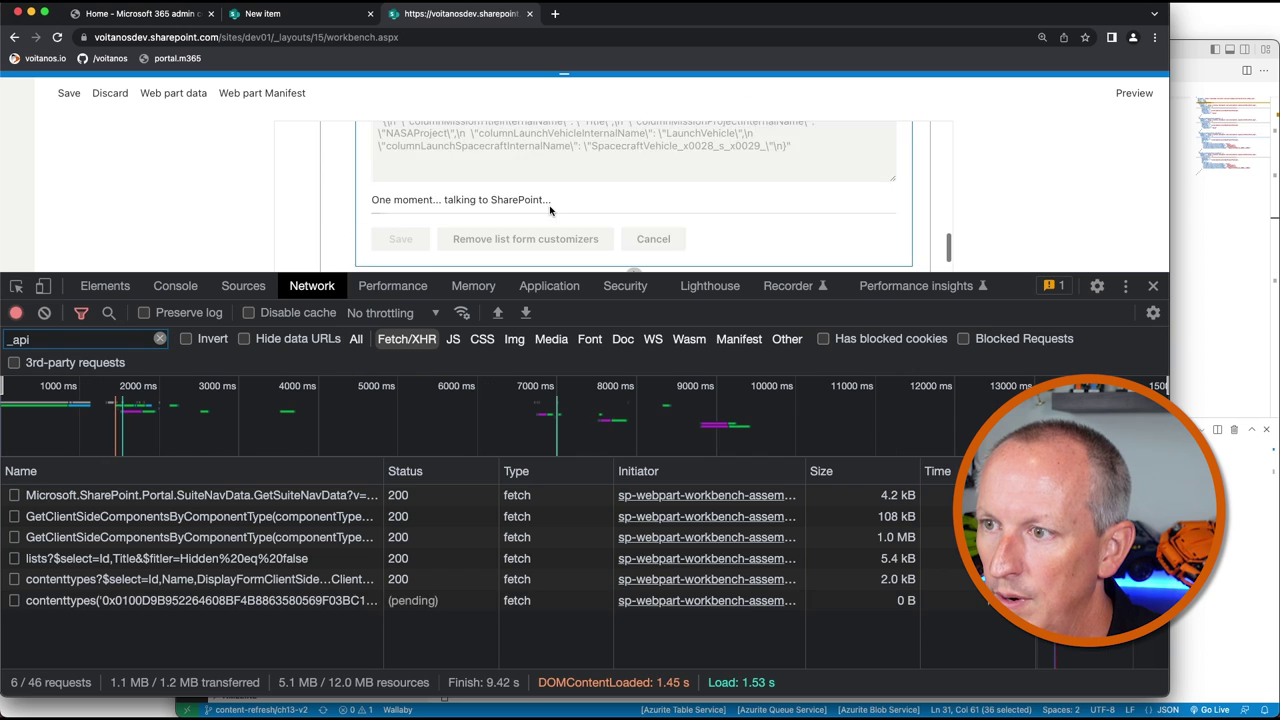
pyautogui.click(176, 604)
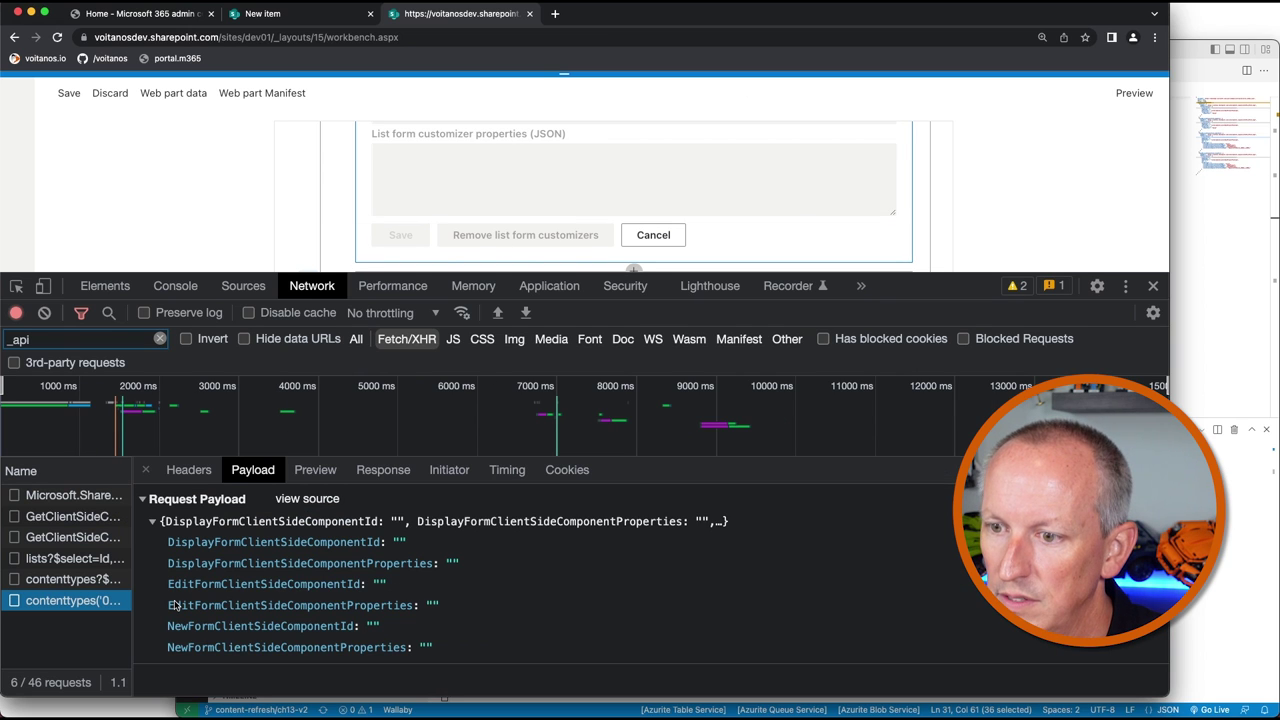
pyautogui.click(189, 469)
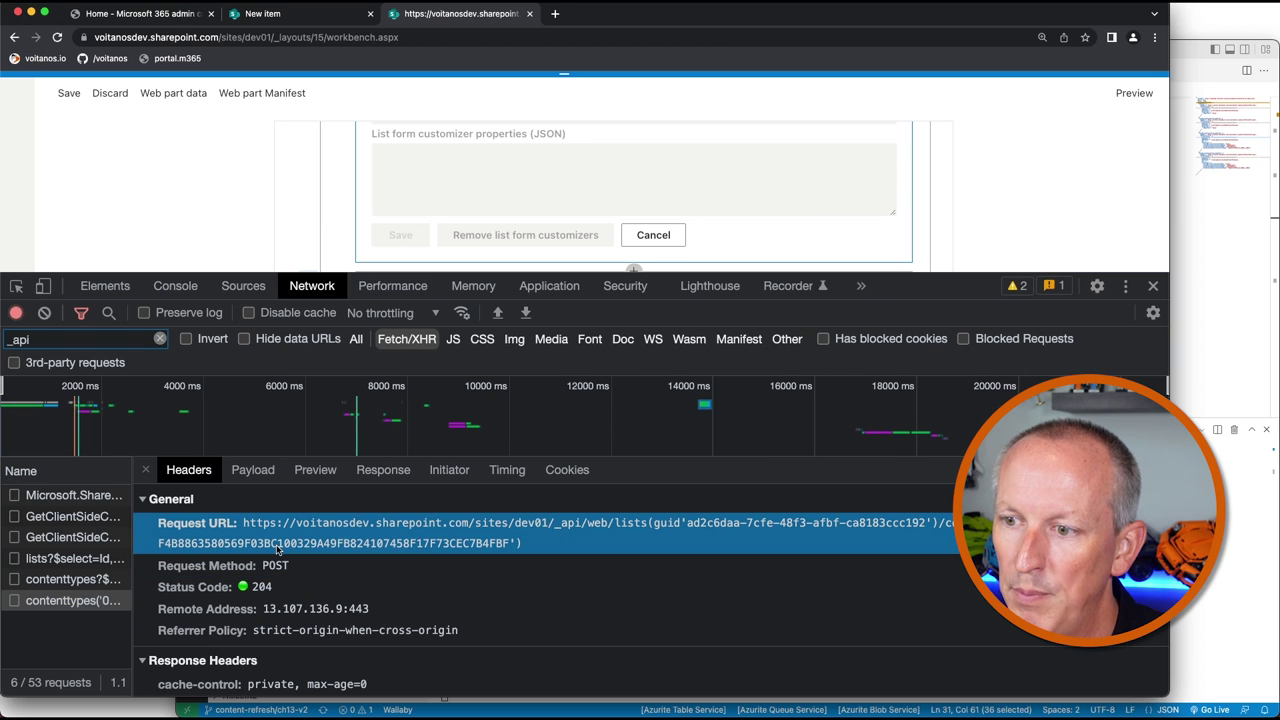
pyautogui.click(307, 476)
pyautogui.click(253, 469)
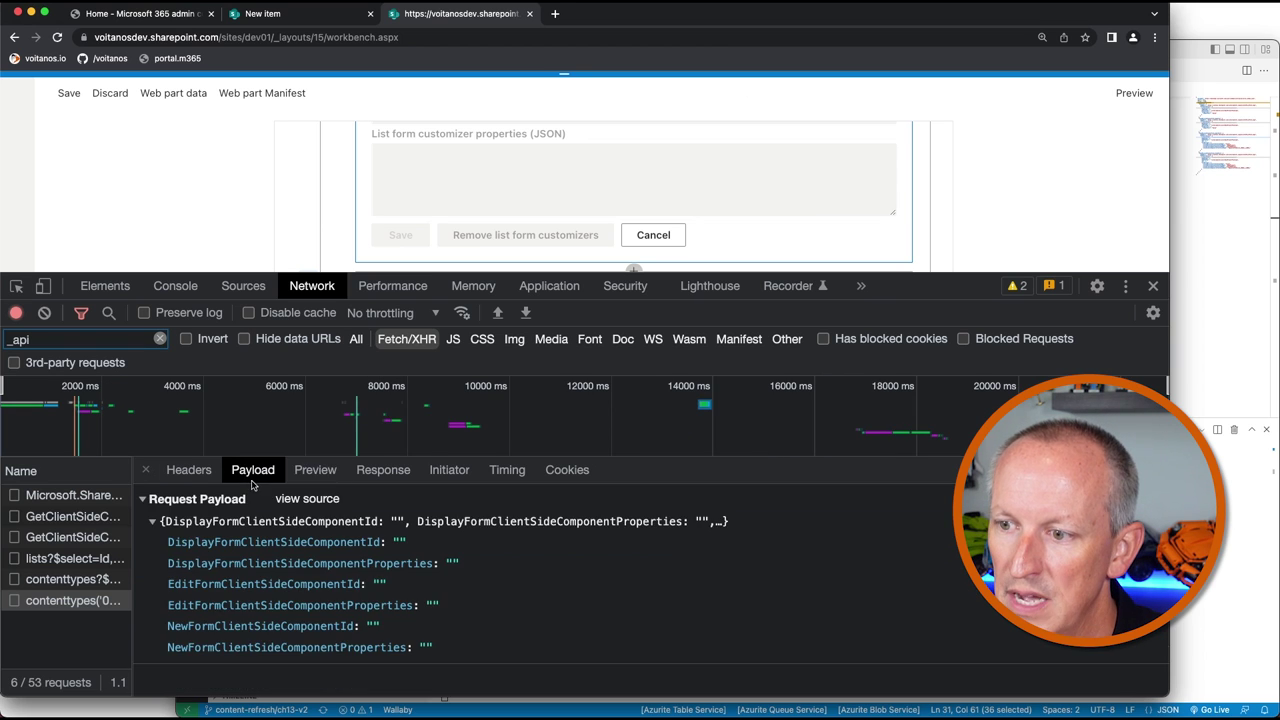